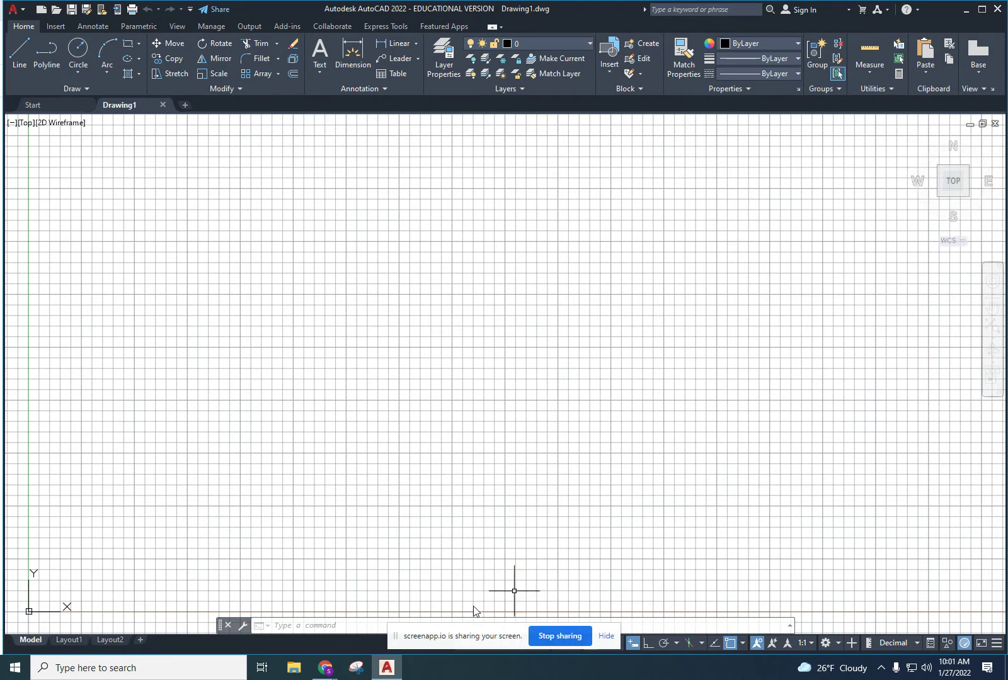
# Examine the additional drawing and modifying tools and the annotation tools, and return to the Home tools.
pyautogui.click(606, 636)
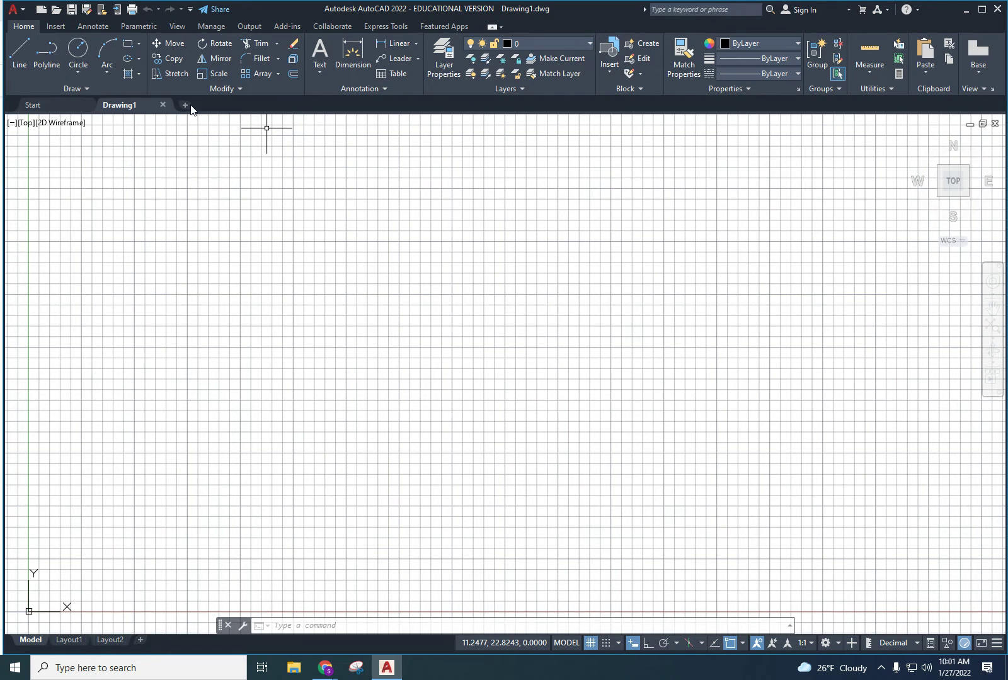
pyautogui.click(87, 89)
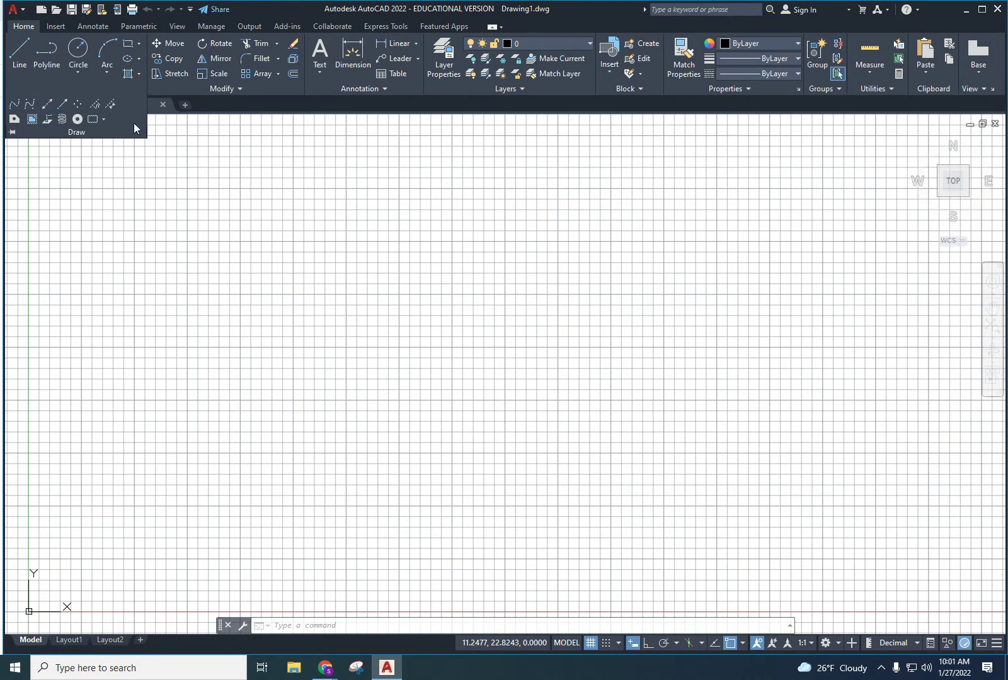
pyautogui.click(239, 88)
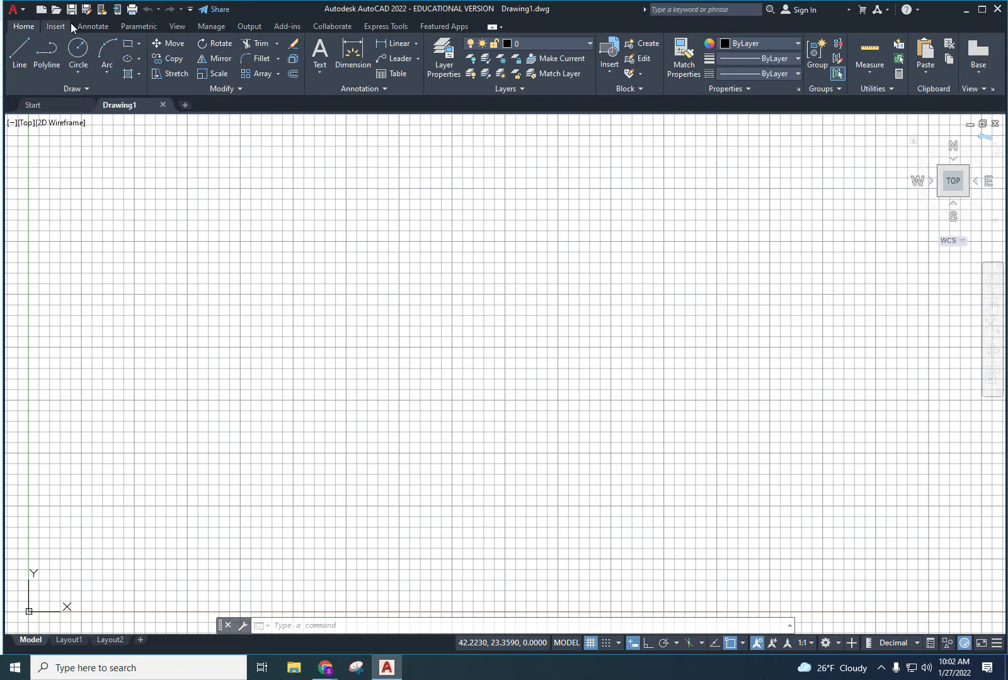
pyautogui.click(106, 28)
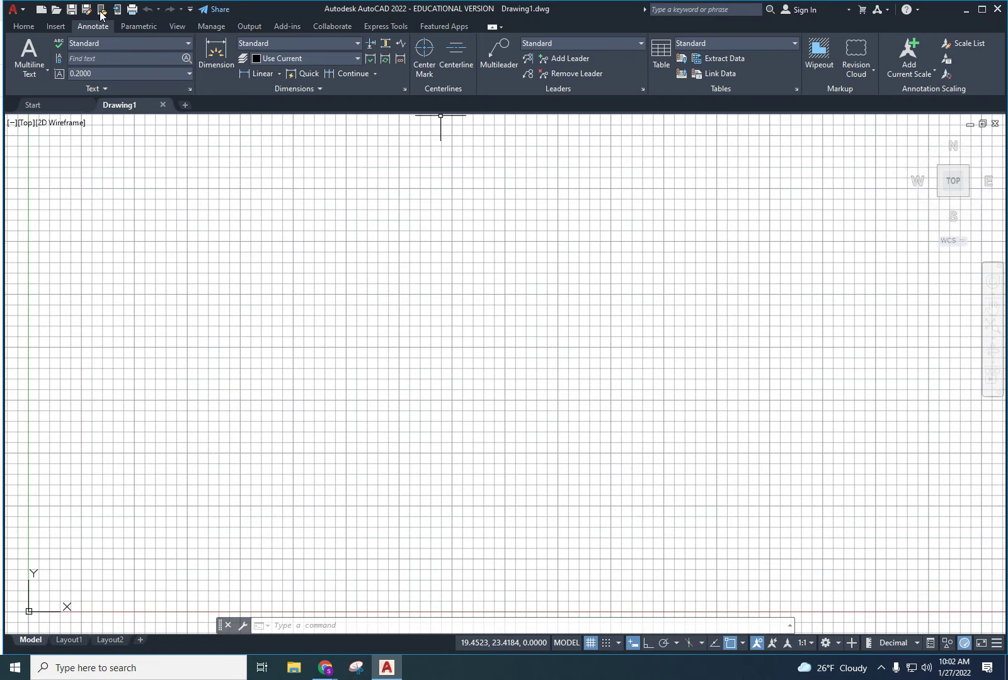
pyautogui.click(24, 26)
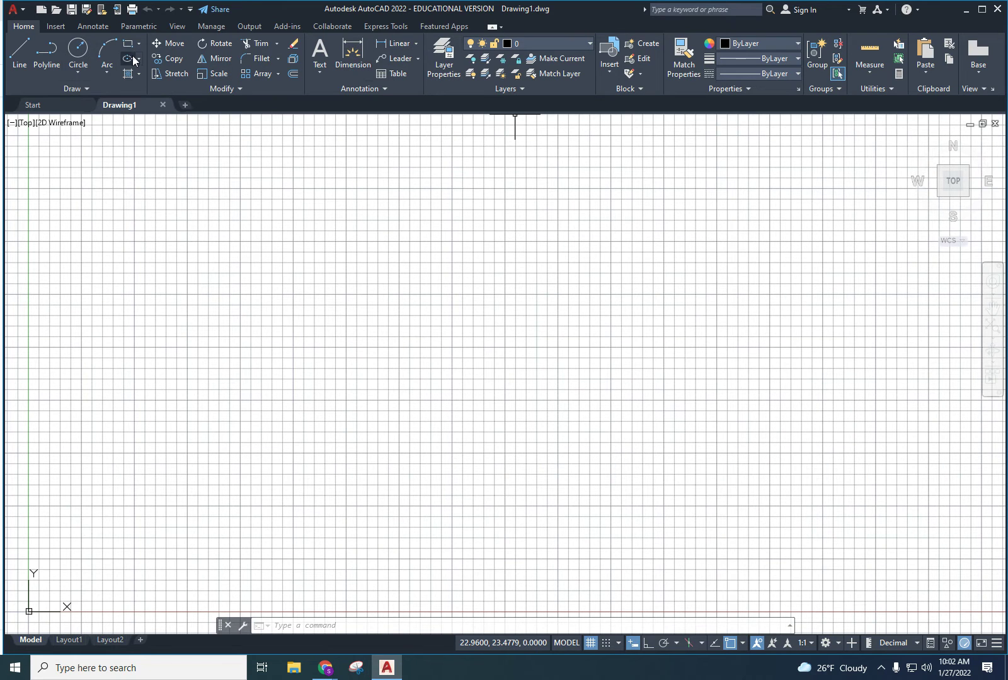
# Cycle the ribbon through its minimized display states, preview the collapsed Draw tools, and restore the full ribbon.
pyautogui.click(491, 27)
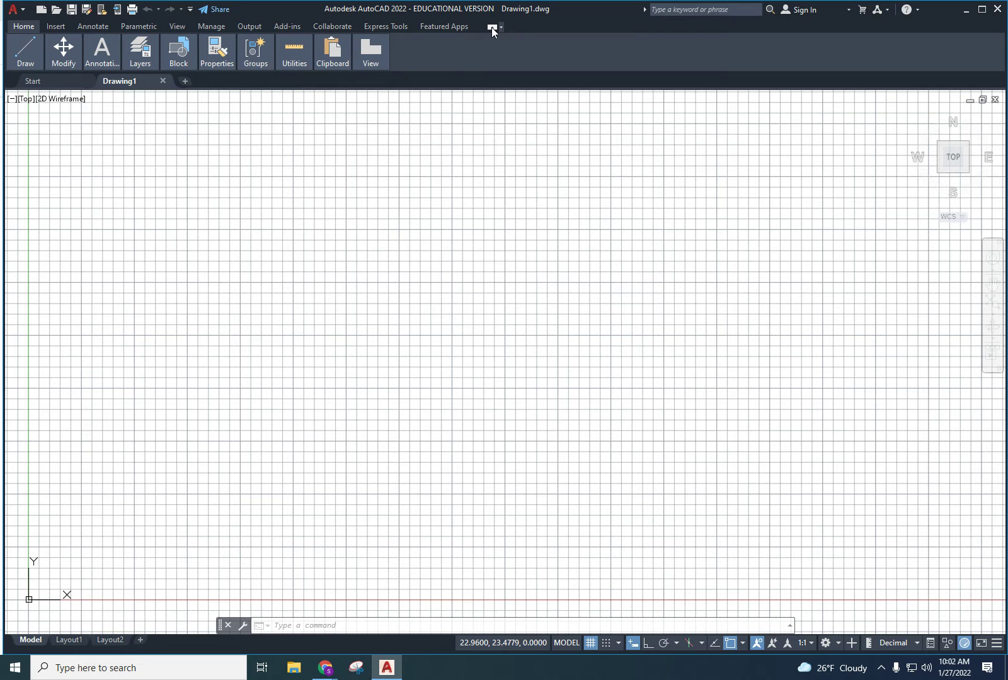
pyautogui.click(491, 27)
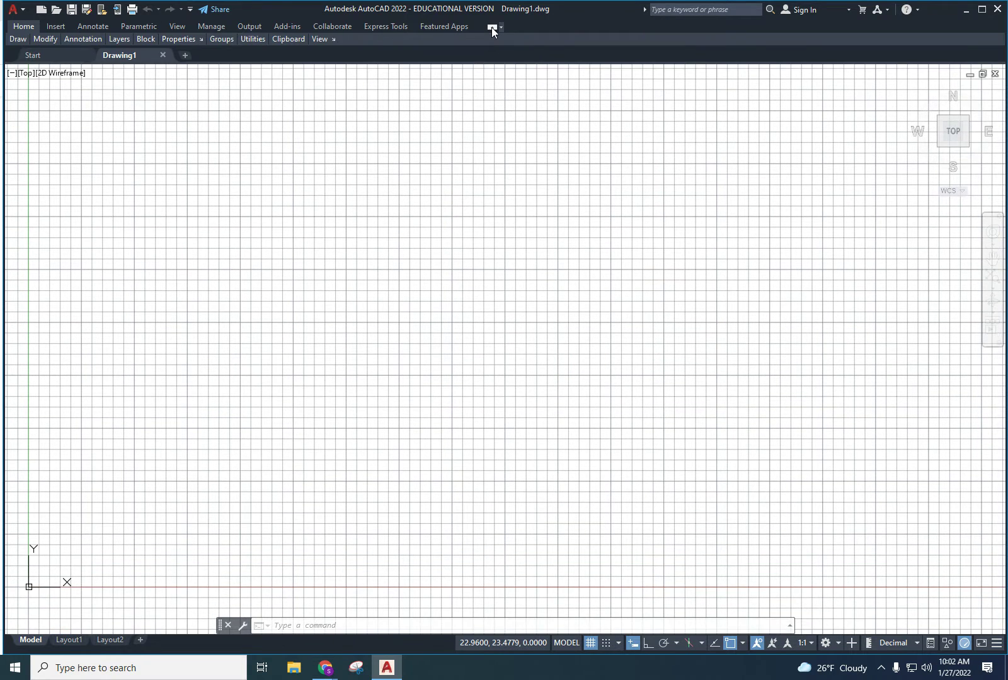
pyautogui.click(491, 26)
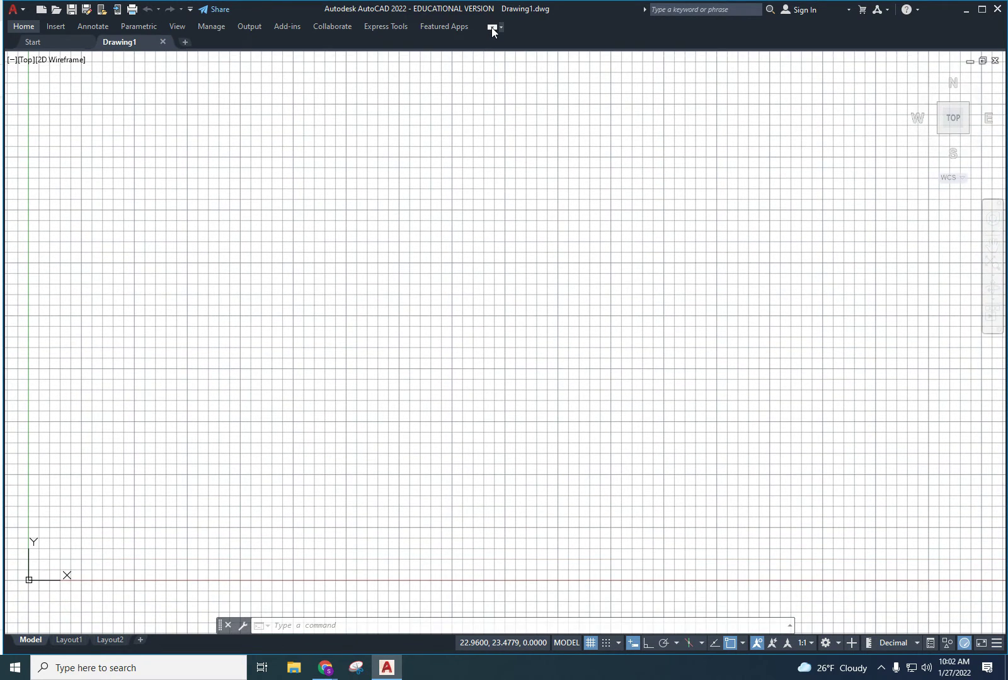
pyautogui.click(492, 28)
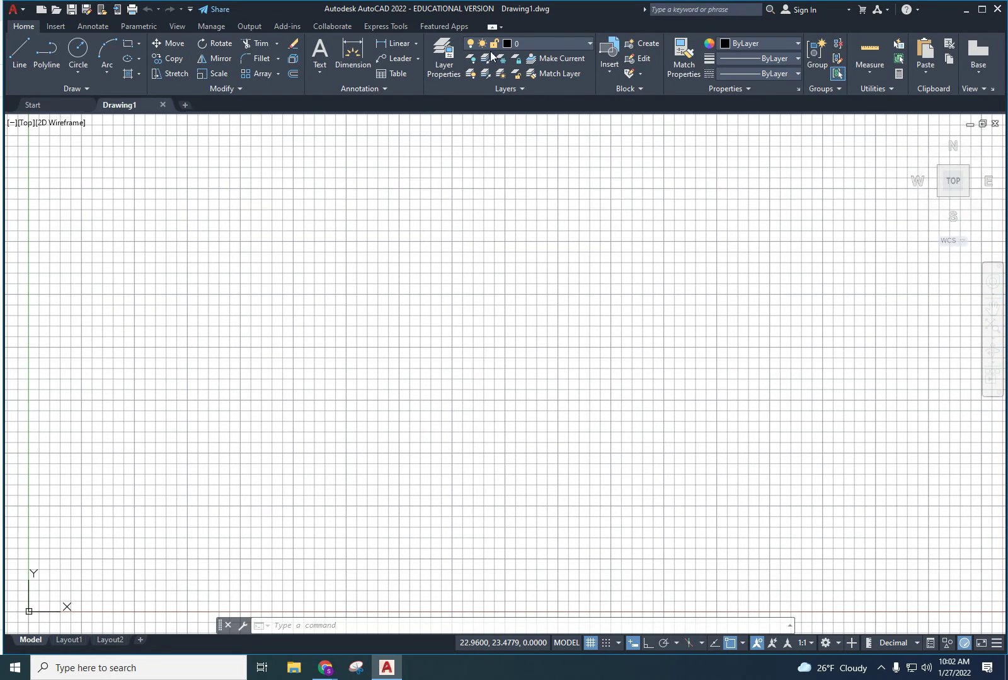
pyautogui.click(492, 26)
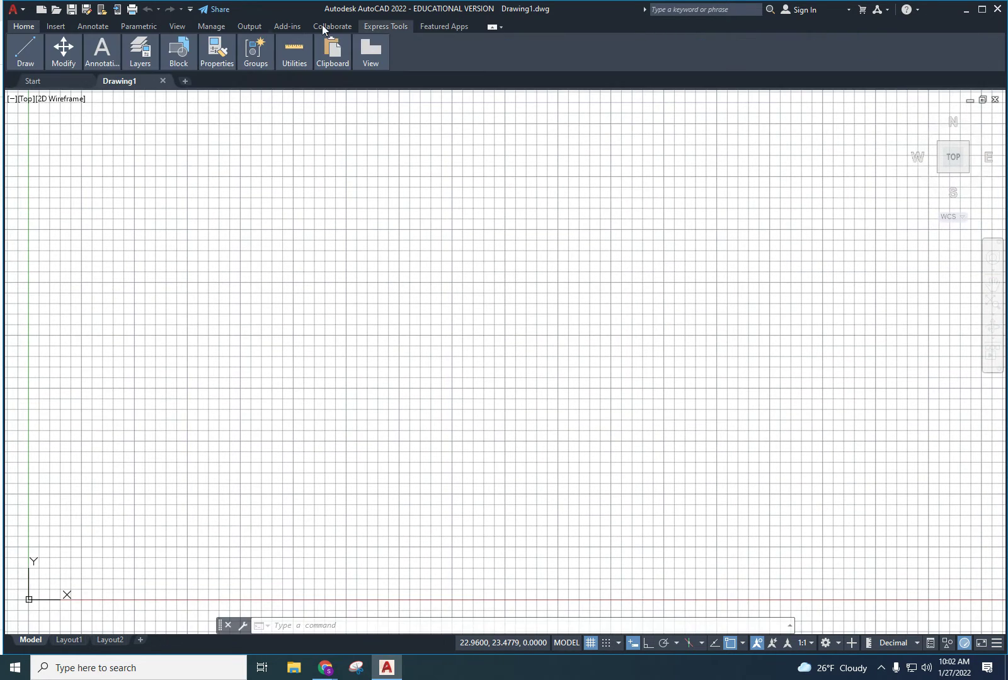
pyautogui.moveTo(44, 51)
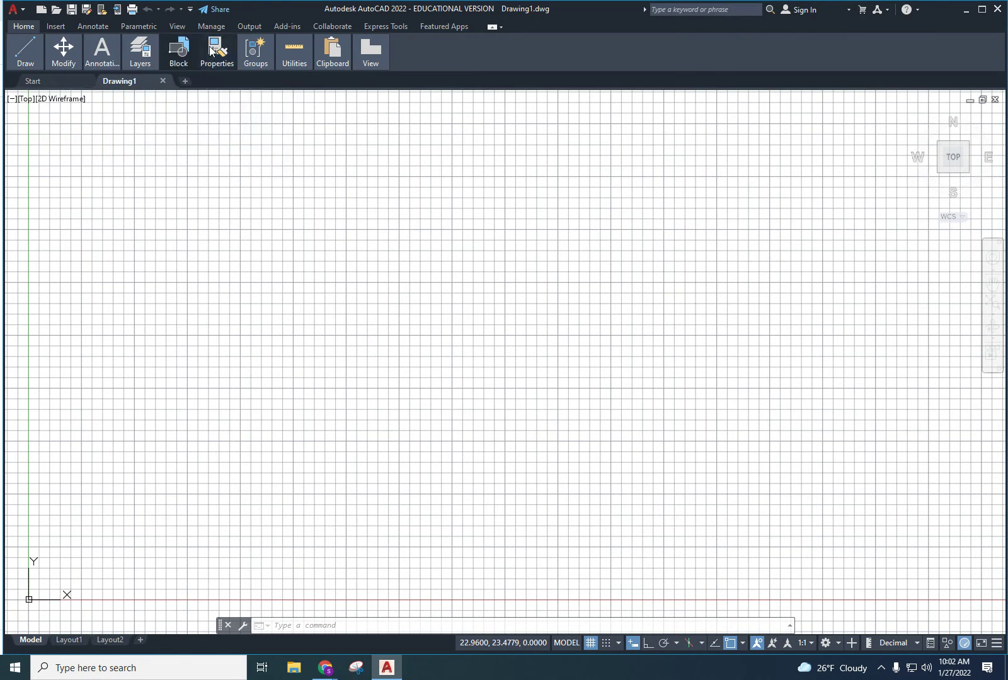
pyautogui.click(489, 27)
pyautogui.moveTo(14, 40)
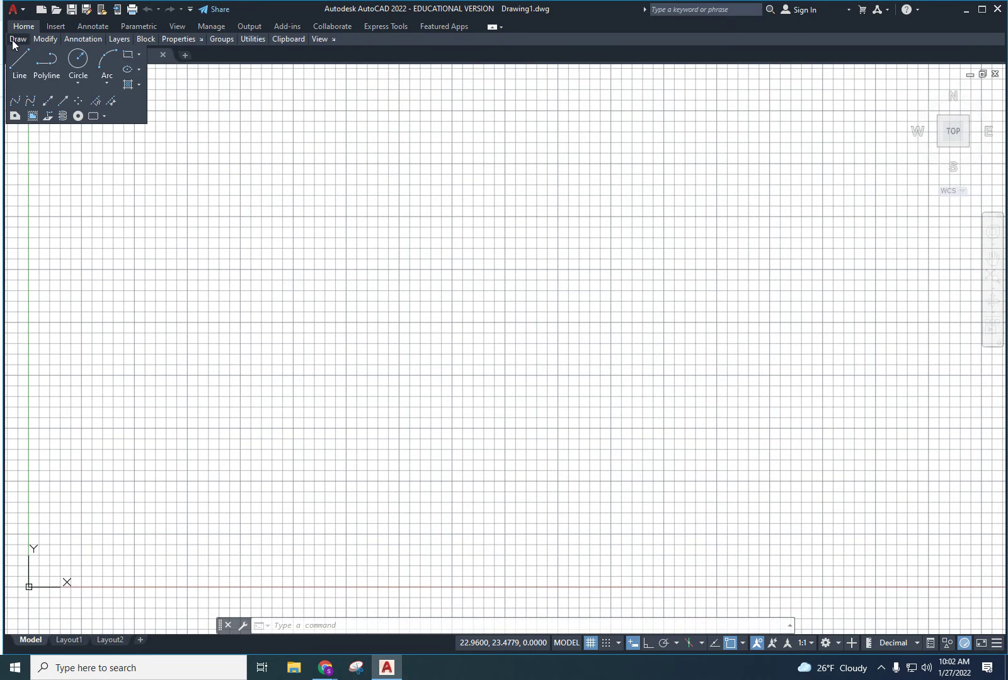
pyautogui.click(489, 26)
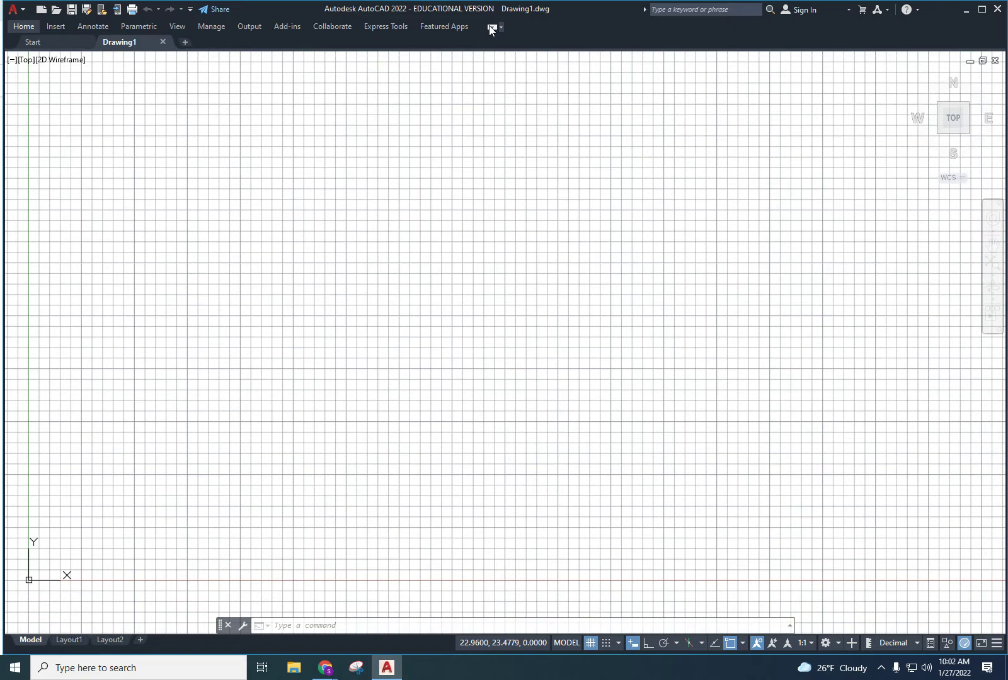
pyautogui.click(492, 27)
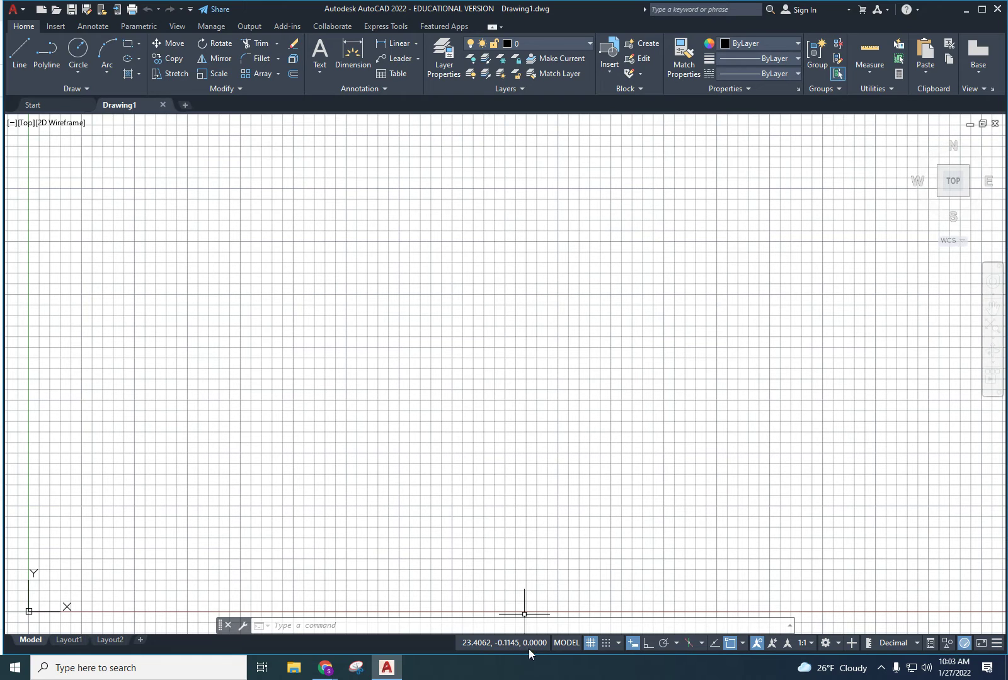
# View the available unit formats and hide the Units control from the status bar.
pyautogui.click(997, 643)
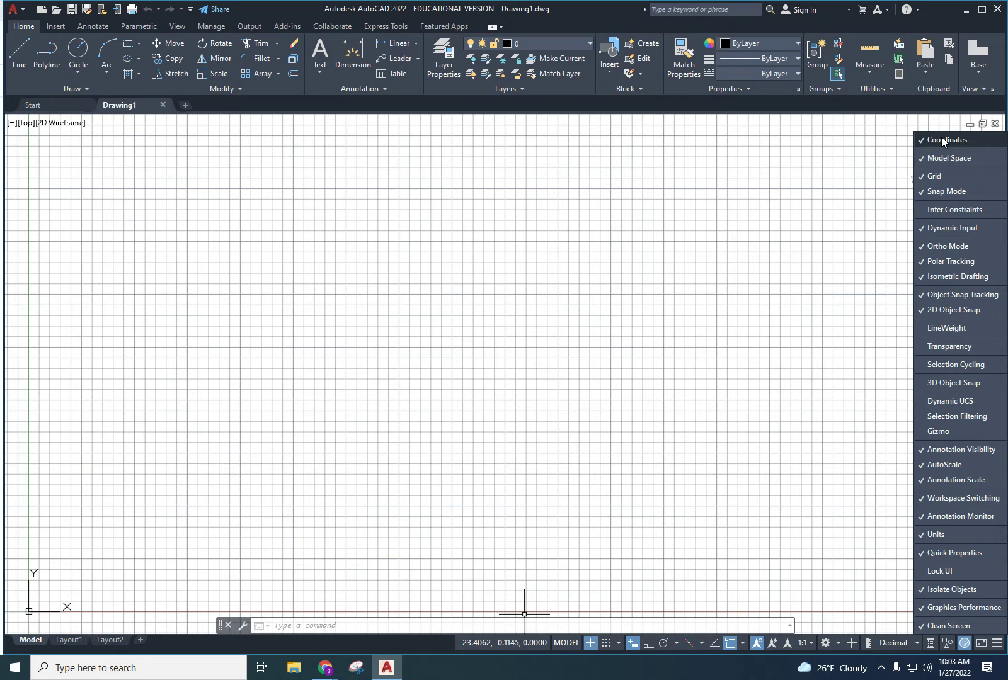
pyautogui.click(934, 536)
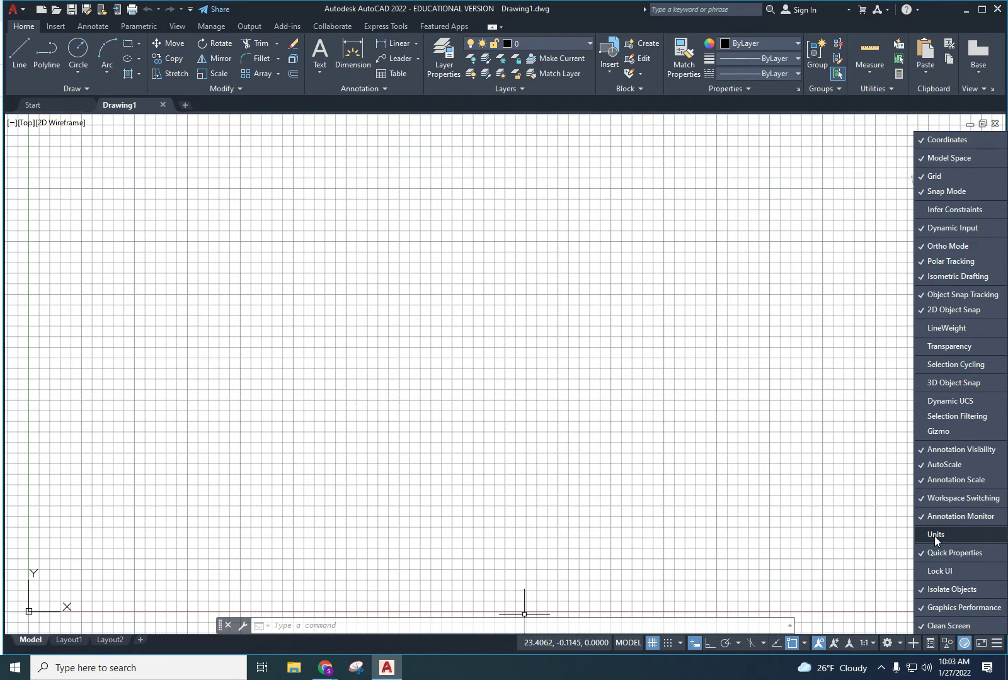
pyautogui.click(937, 536)
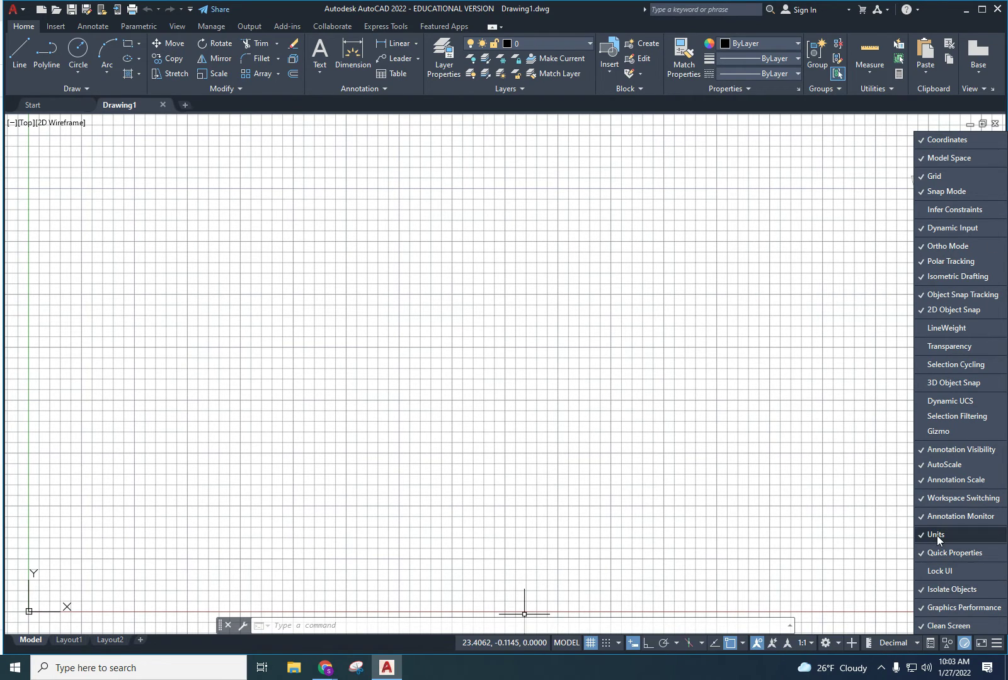
pyautogui.click(915, 642)
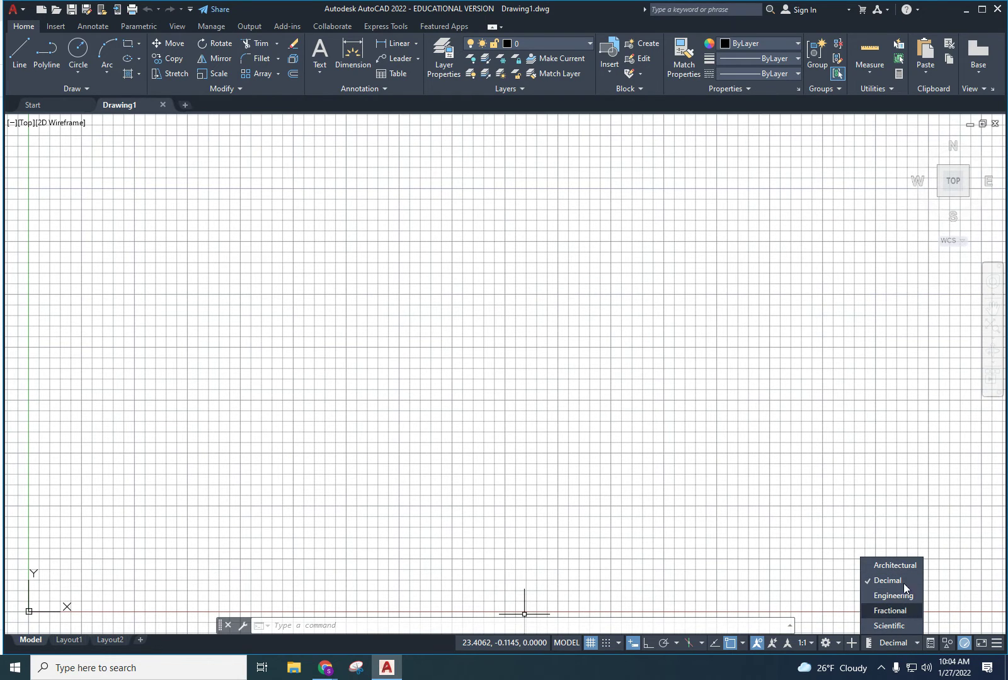
pyautogui.click(996, 643)
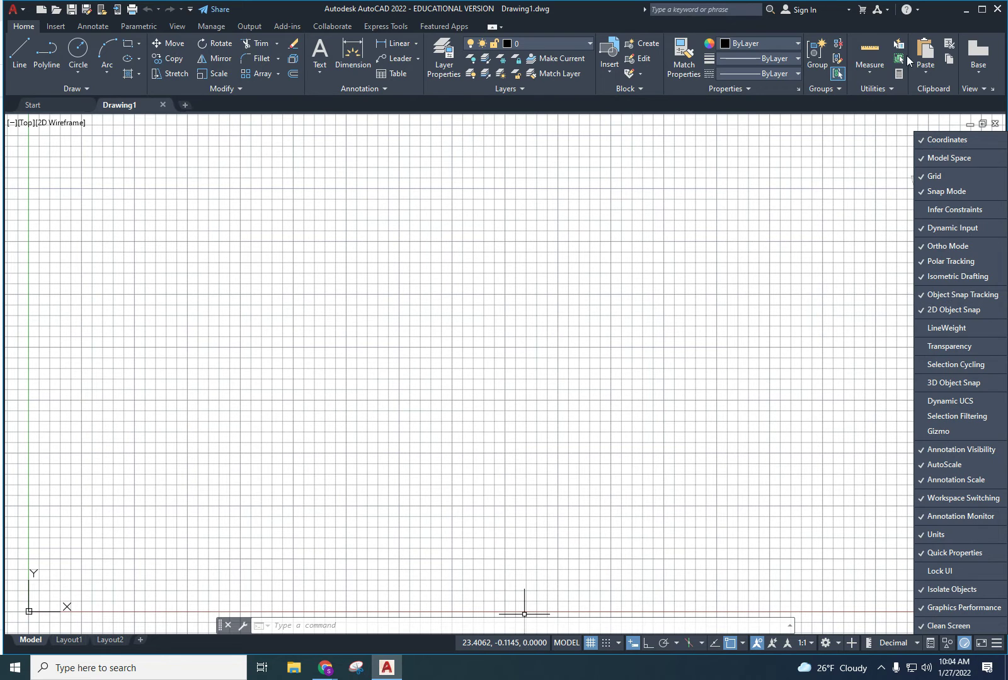
pyautogui.click(945, 536)
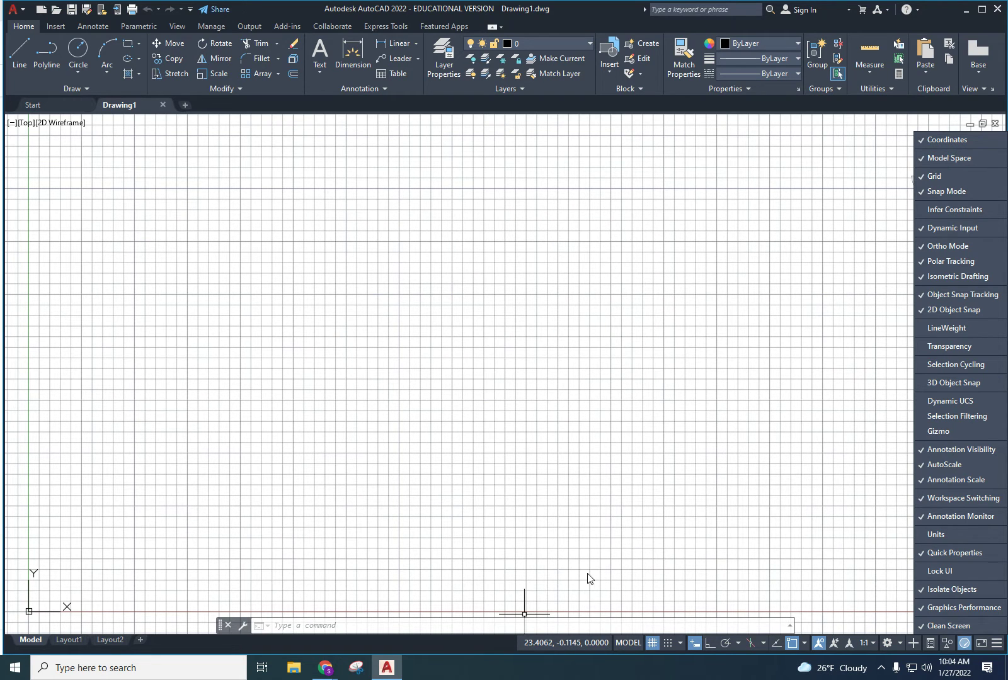
# Turn off annotation visibility, dynamic input and object snap, and turn on snap mode.
pyautogui.click(819, 643)
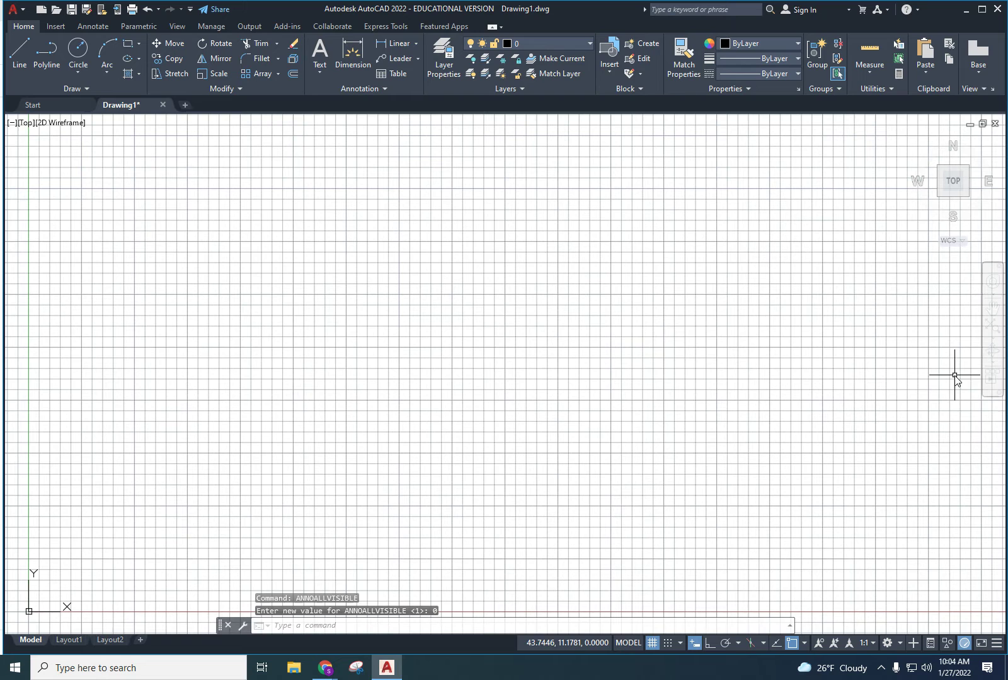
pyautogui.click(790, 643)
pyautogui.click(666, 643)
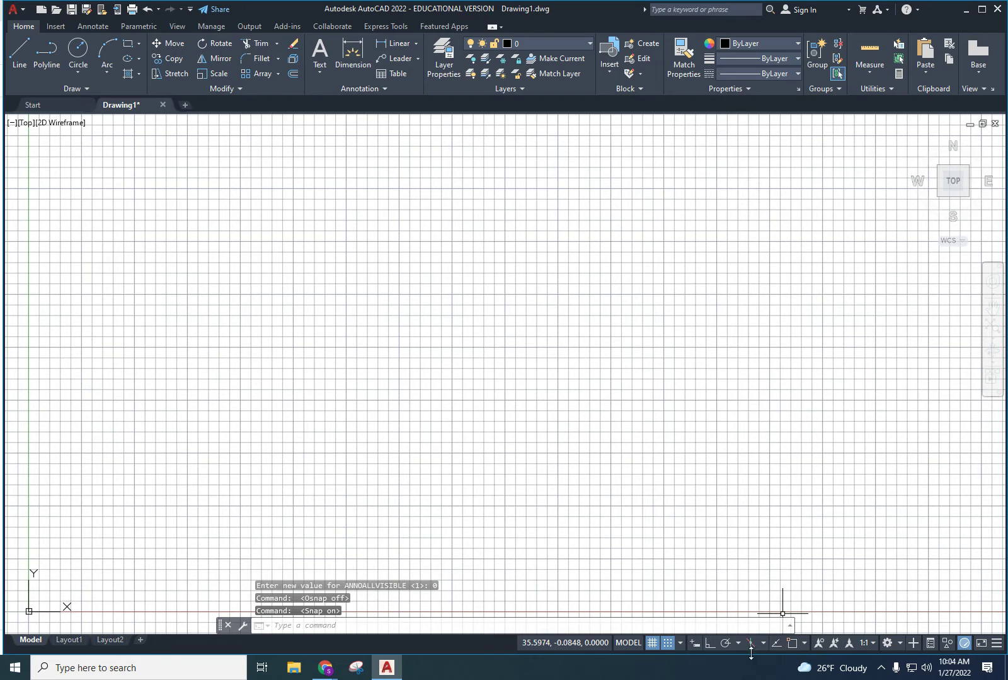
pyautogui.click(667, 644)
pyautogui.click(668, 644)
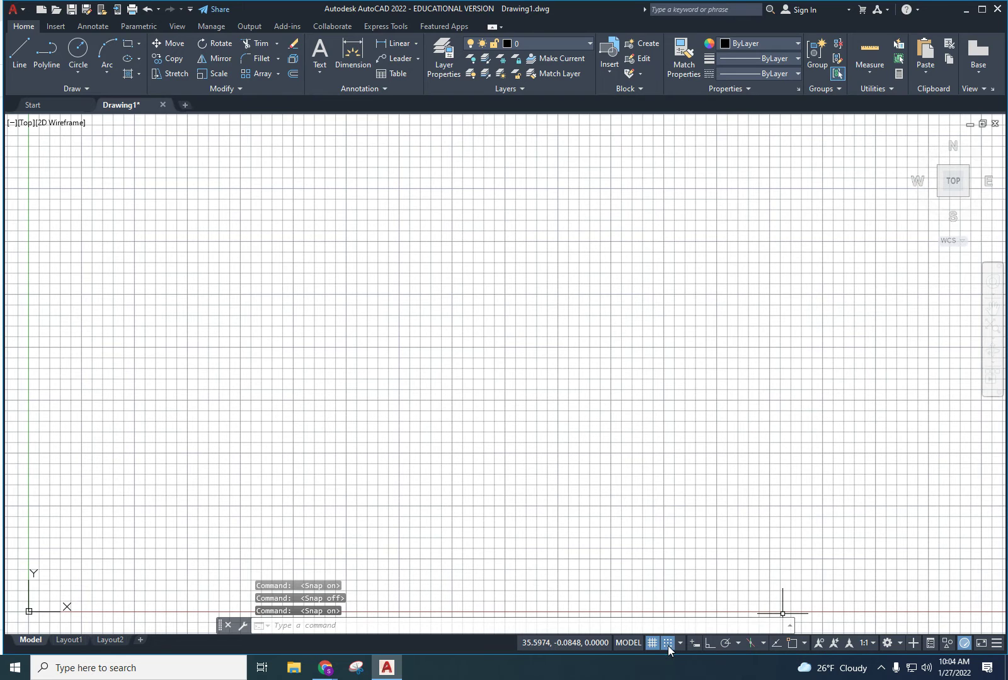
pyautogui.click(709, 644)
pyautogui.click(709, 645)
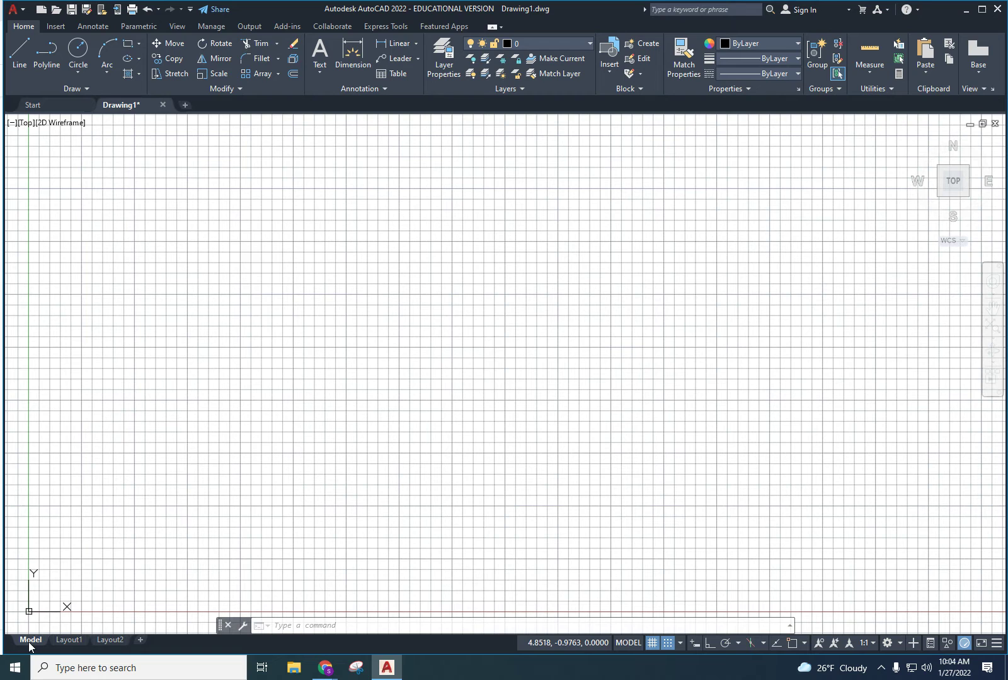
# Compare the Layout1 paper space sheet with model space by alternating between the two.
pyautogui.click(68, 640)
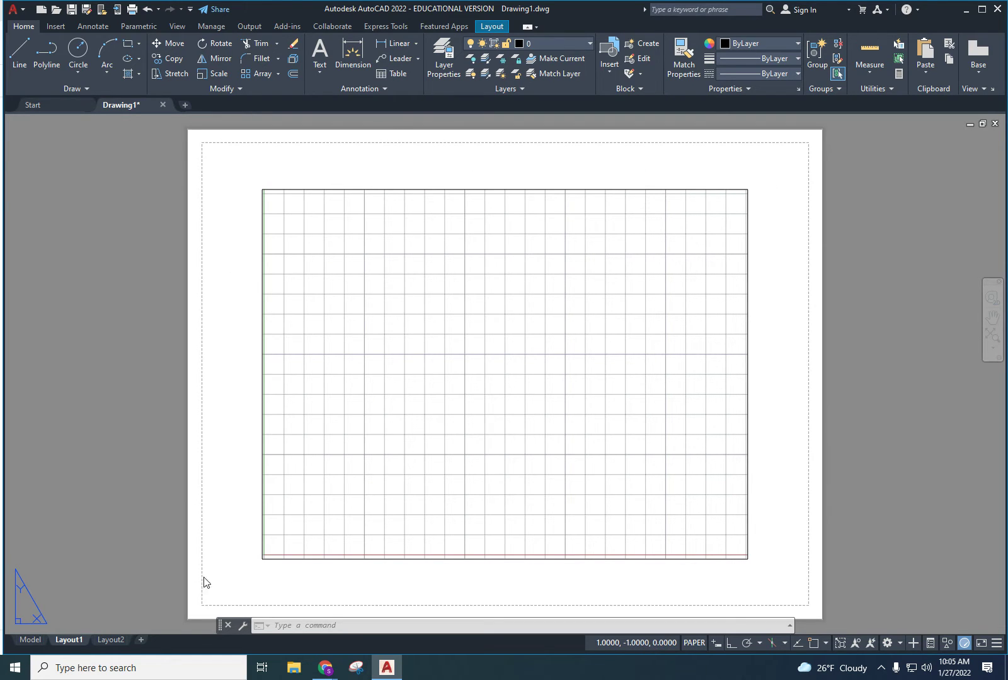
pyautogui.click(30, 640)
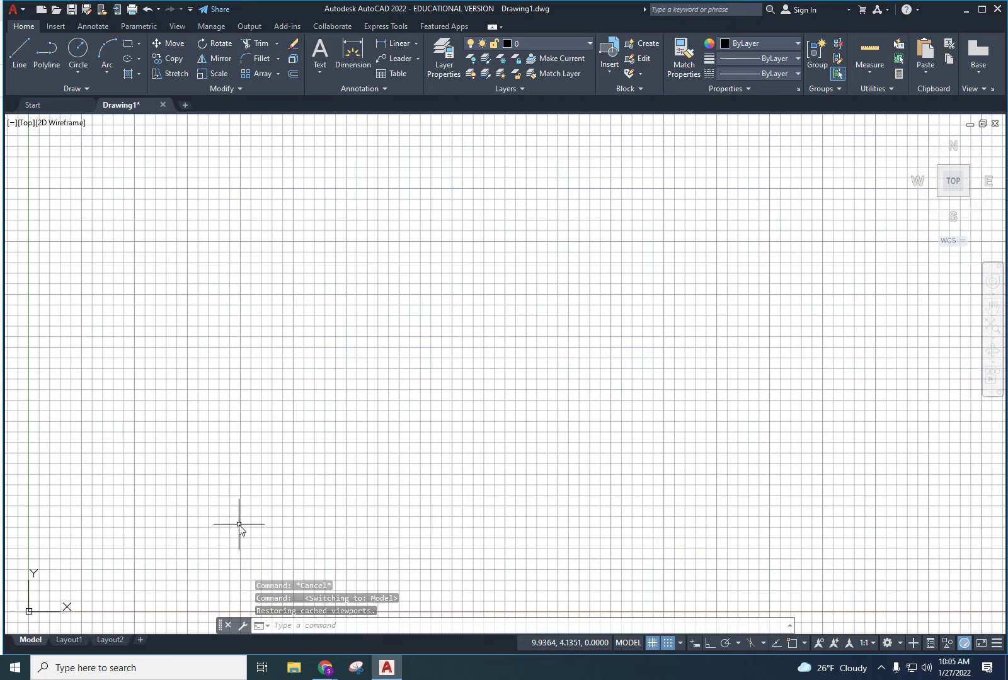
pyautogui.click(68, 639)
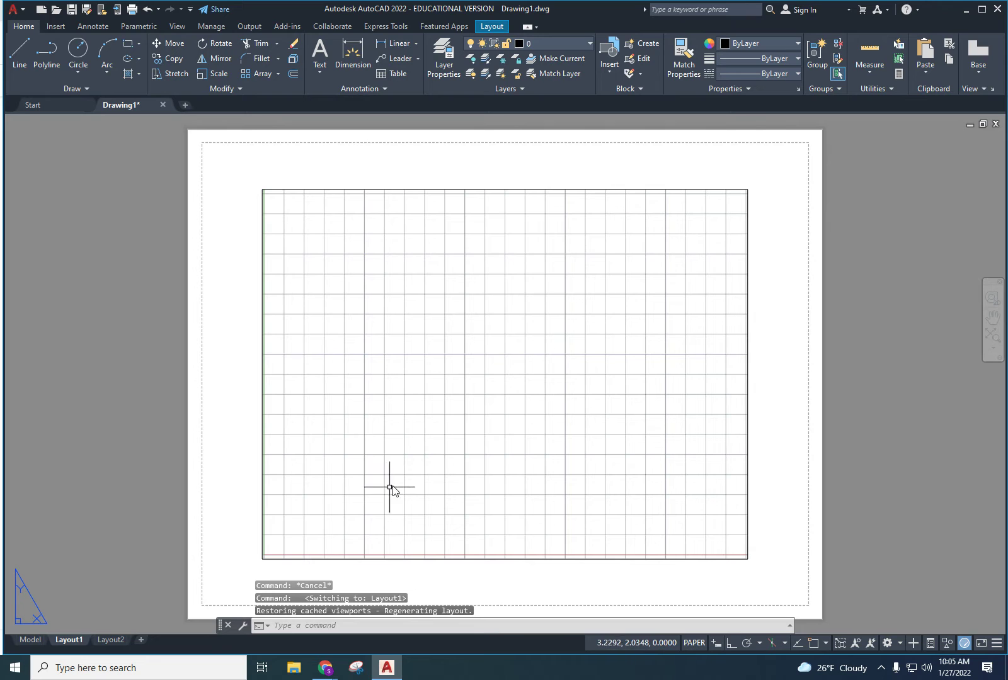
pyautogui.click(30, 640)
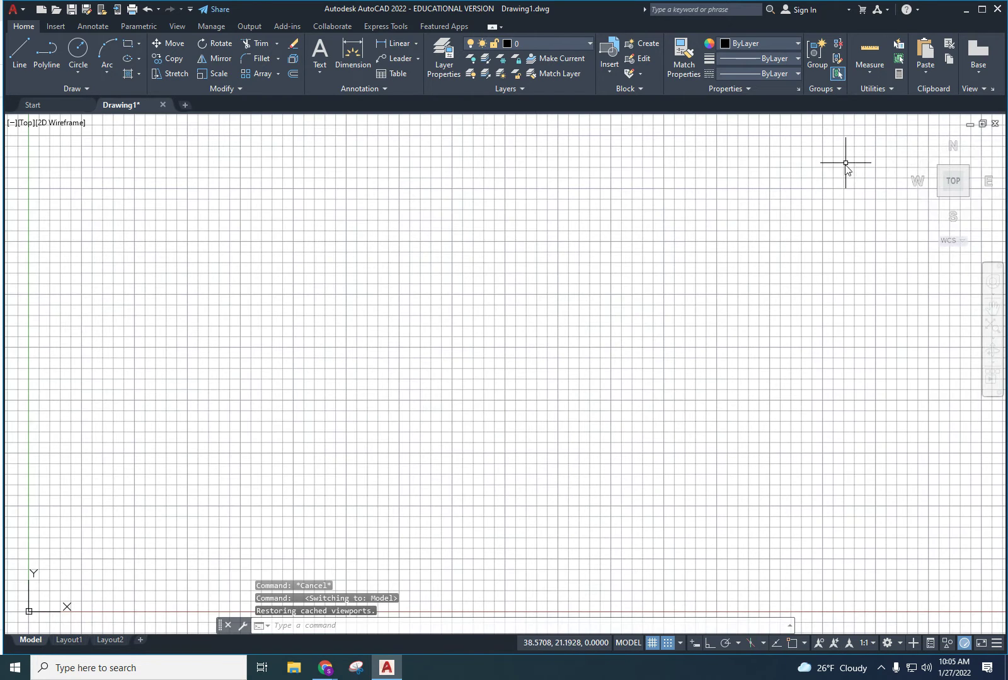
pyautogui.click(66, 640)
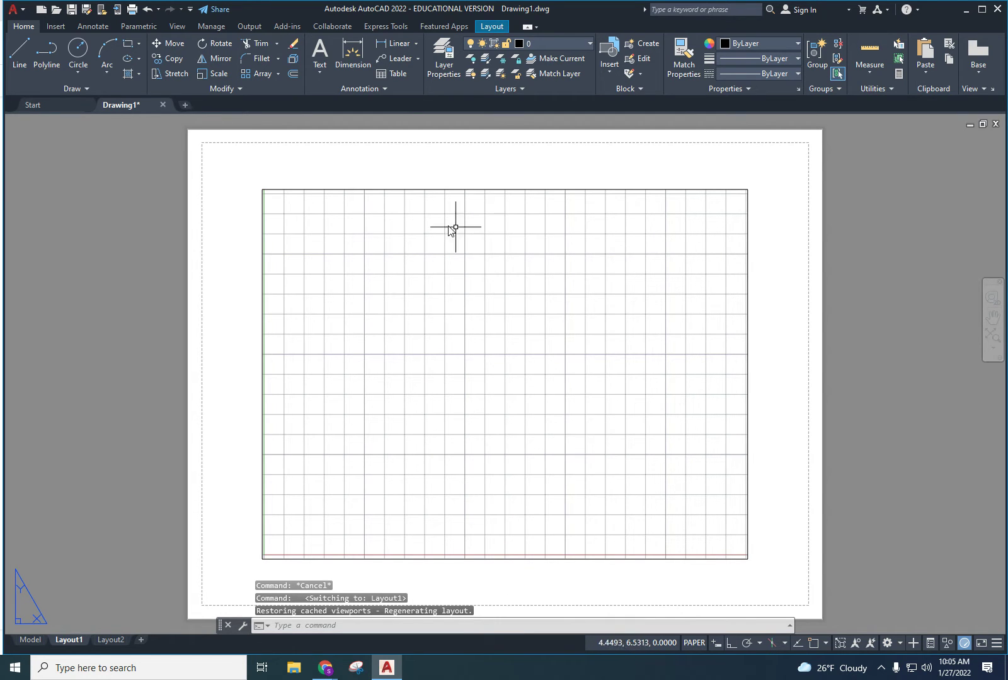
pyautogui.click(30, 640)
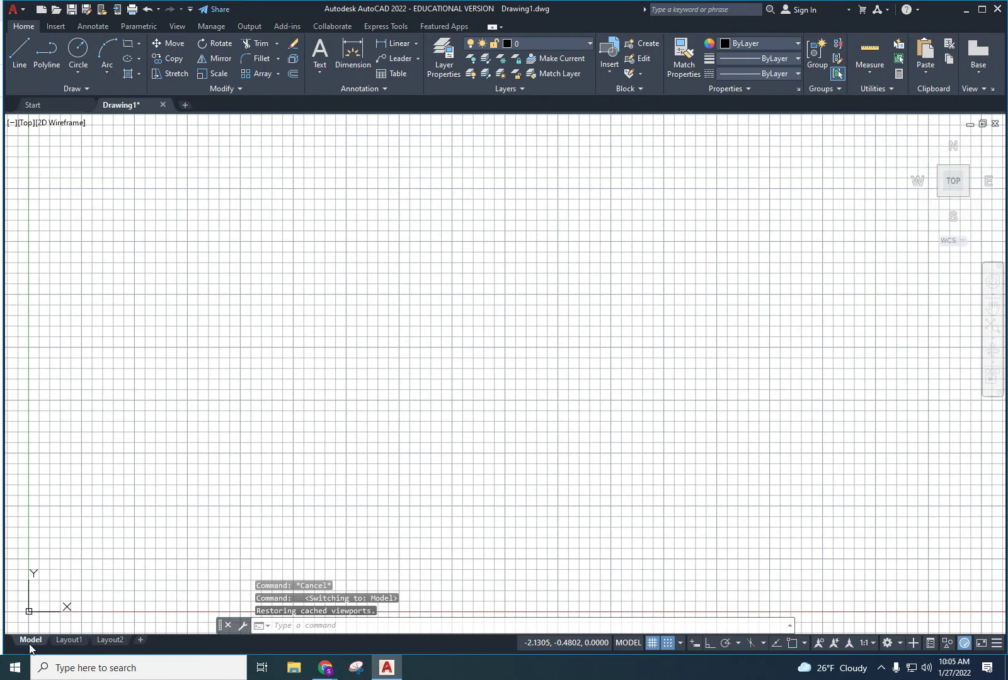
pyautogui.click(69, 640)
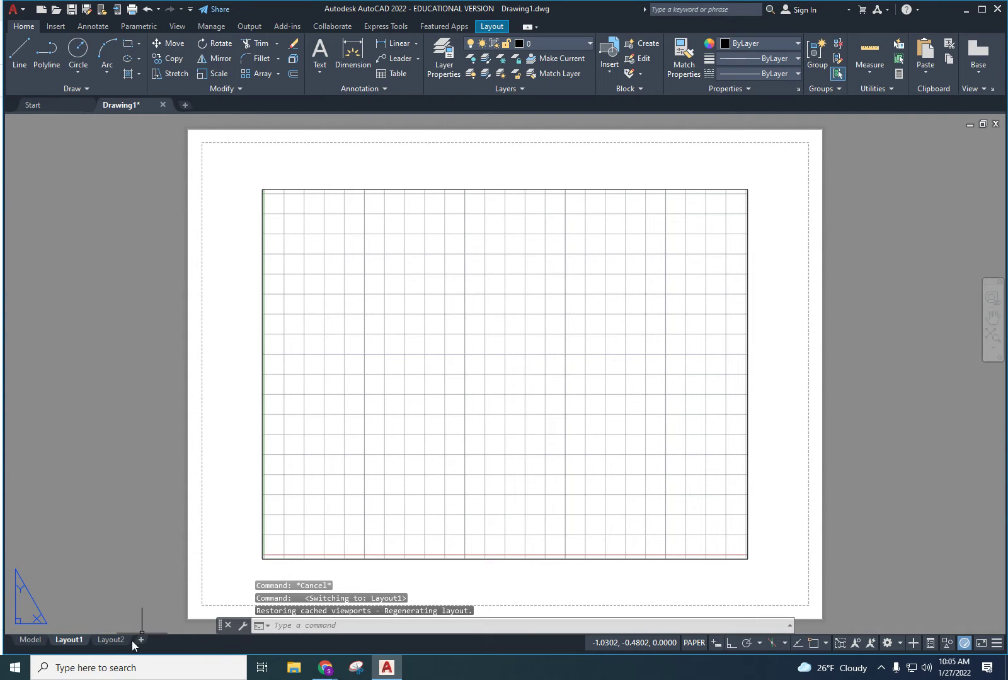
pyautogui.click(29, 641)
# Try a selection window on the Layout1 sheet and return to model space.
pyautogui.click(73, 641)
pyautogui.click(371, 360)
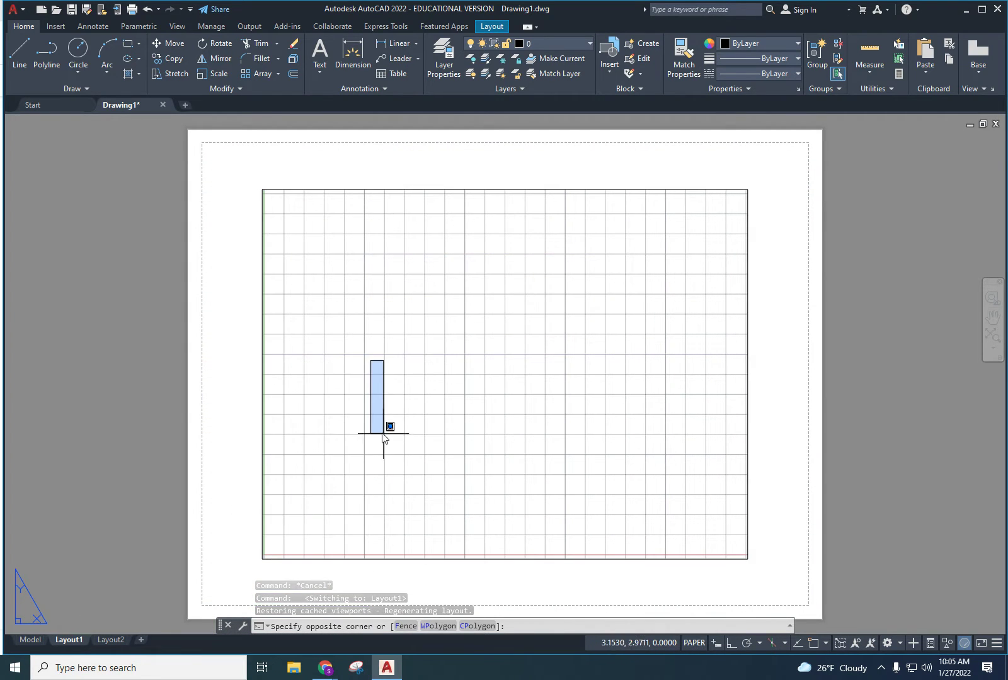
pyautogui.moveTo(39, 642)
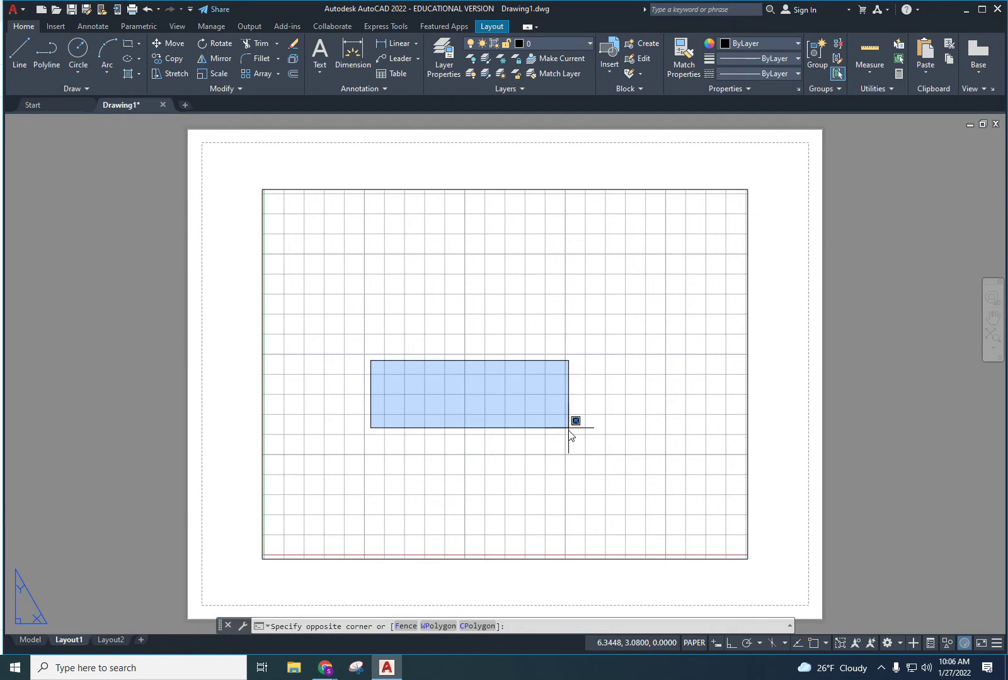
pyautogui.press('Escape')
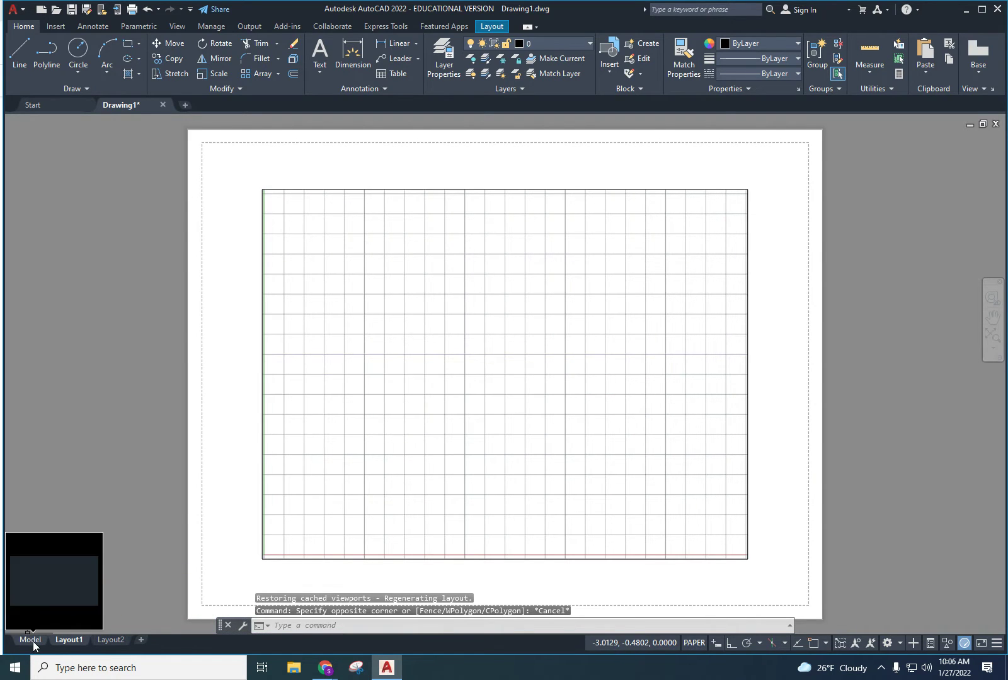
pyautogui.click(32, 641)
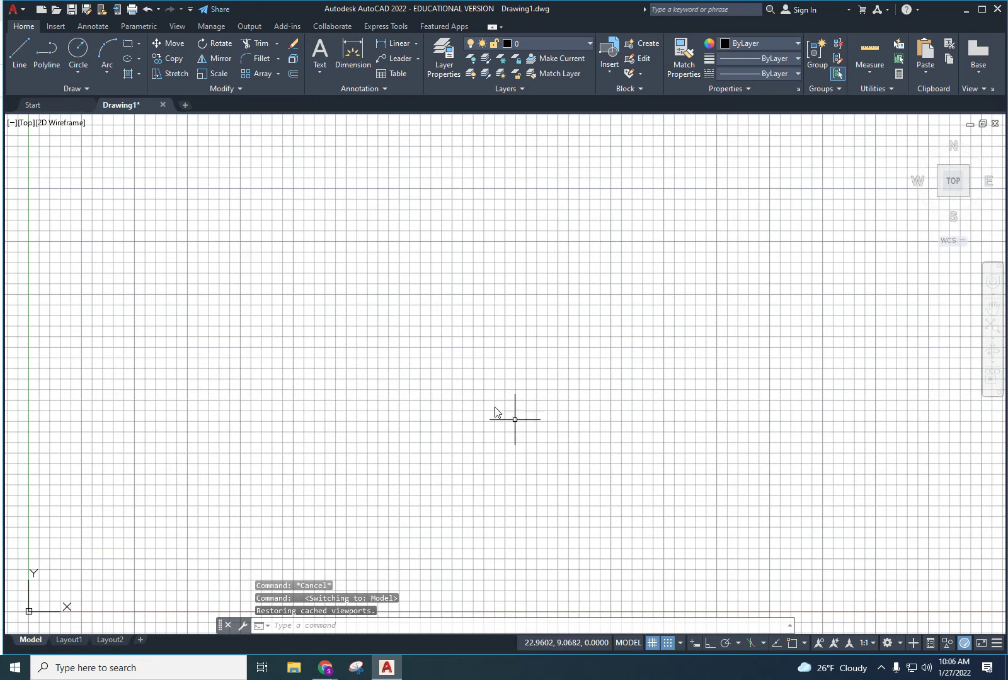
# Draw a chain of three connected line segments: a long nearly horizontal one, a short steep one, and a short sloped one.
pyautogui.click(20, 53)
pyautogui.click(145, 390)
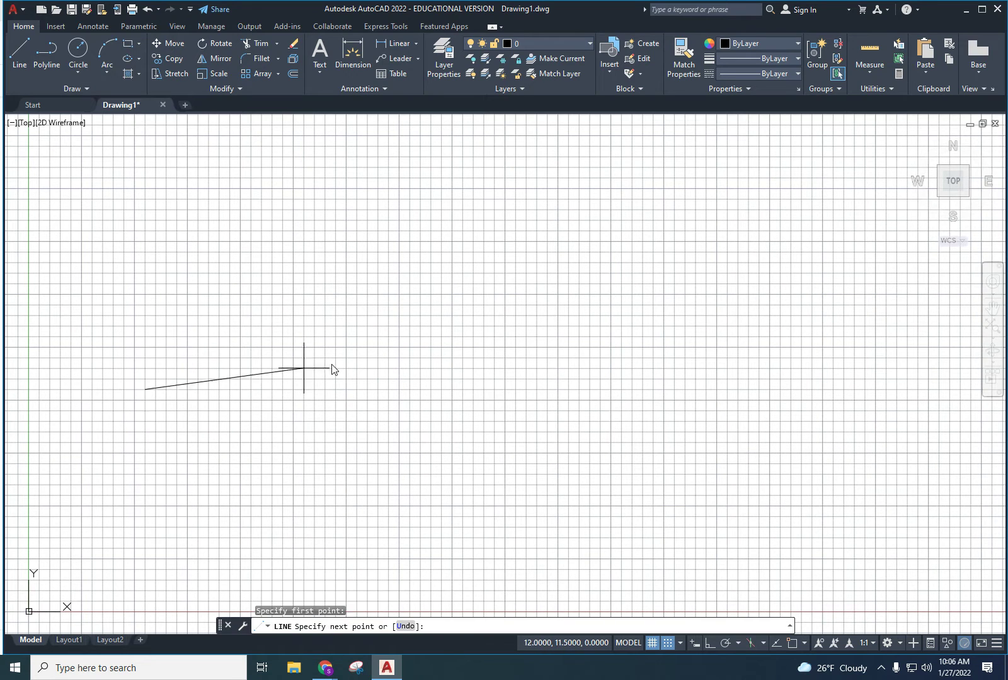
pyautogui.click(463, 379)
pyautogui.click(453, 294)
pyautogui.click(548, 284)
pyautogui.press('Escape')
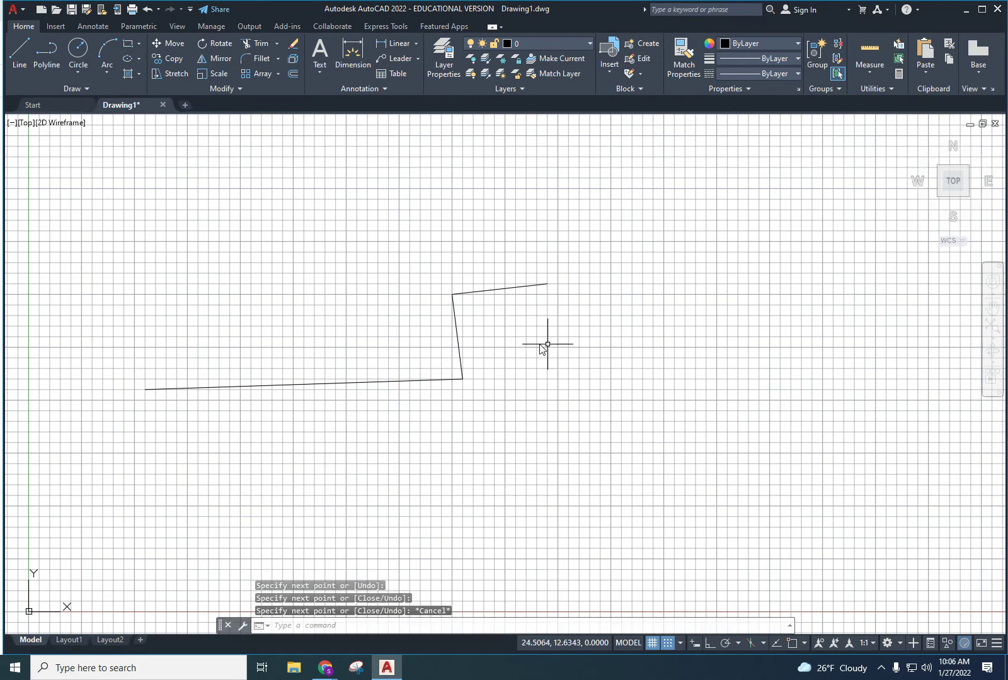
# Draw a large circle by centre and radius above the long line, overlapping the line chain.
pyautogui.click(78, 63)
pyautogui.click(78, 71)
pyautogui.click(92, 97)
pyautogui.click(314, 262)
pyautogui.click(454, 242)
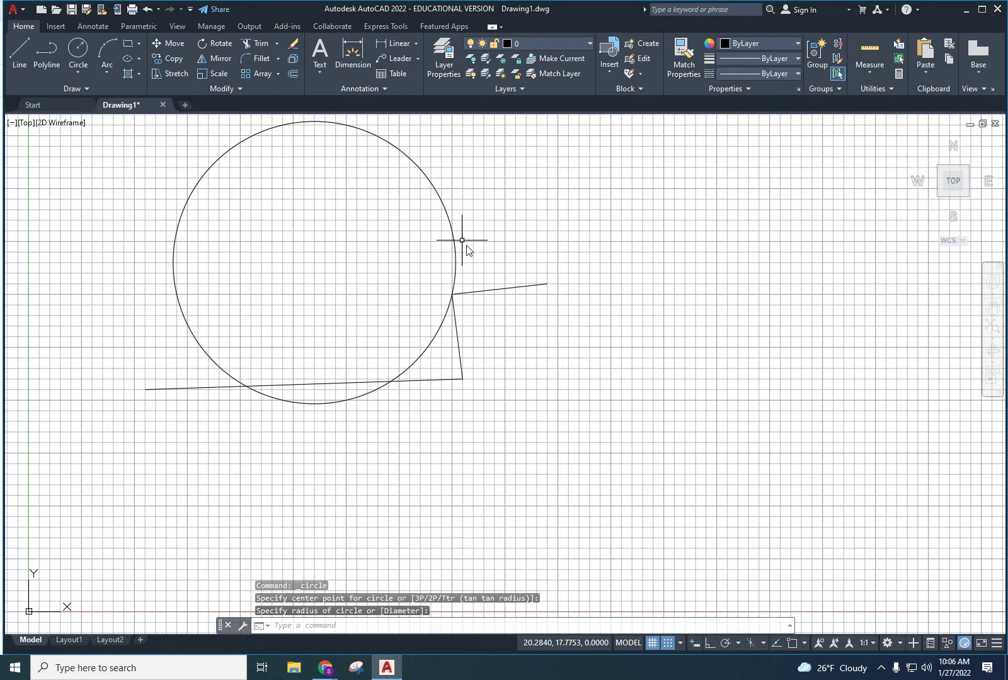
pyautogui.press('Escape')
pyautogui.press('Escape')
pyautogui.press('Escape')
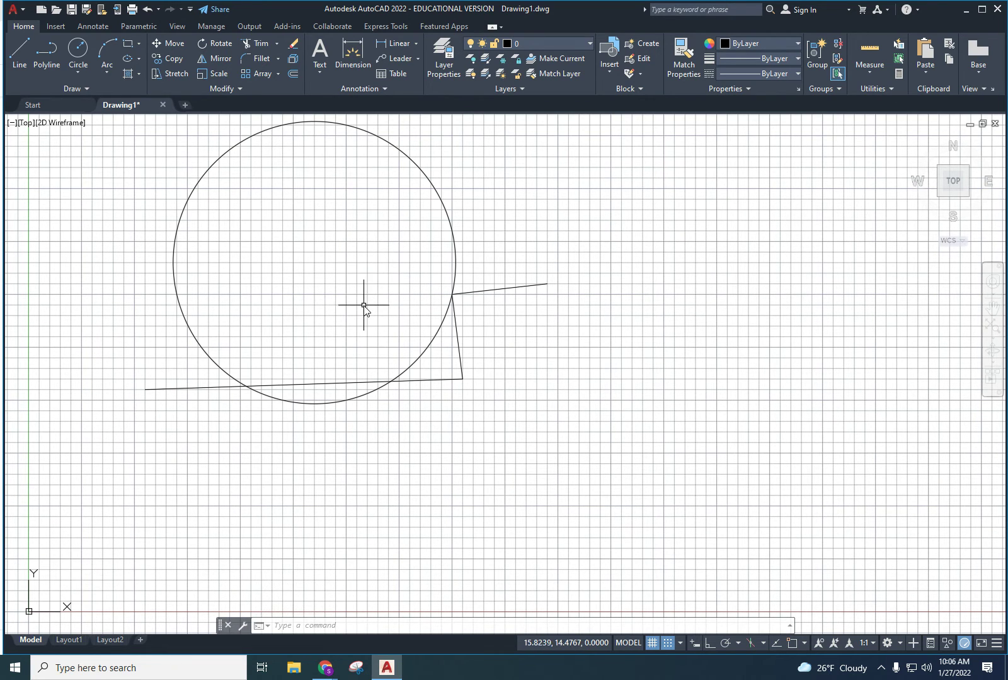
# Zoom out and in on the circle and lines, and pan the drawing in several directions.
pyautogui.scroll(-5, 364, 306)
pyautogui.scroll(5, 362, 309)
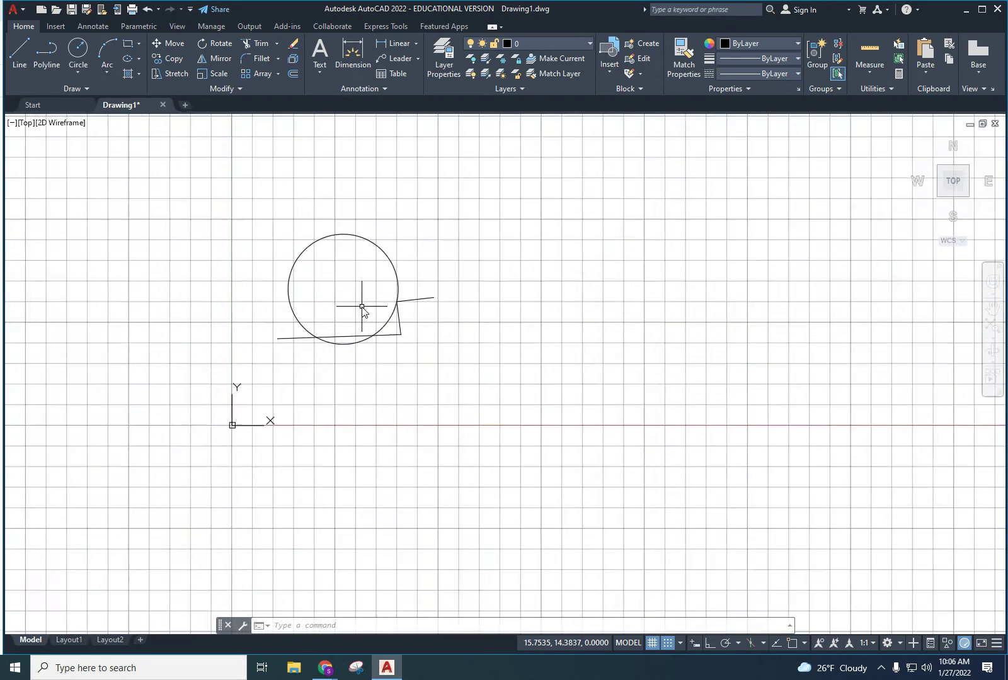
pyautogui.scroll(1, 360, 317)
pyautogui.scroll(-2, 359, 320)
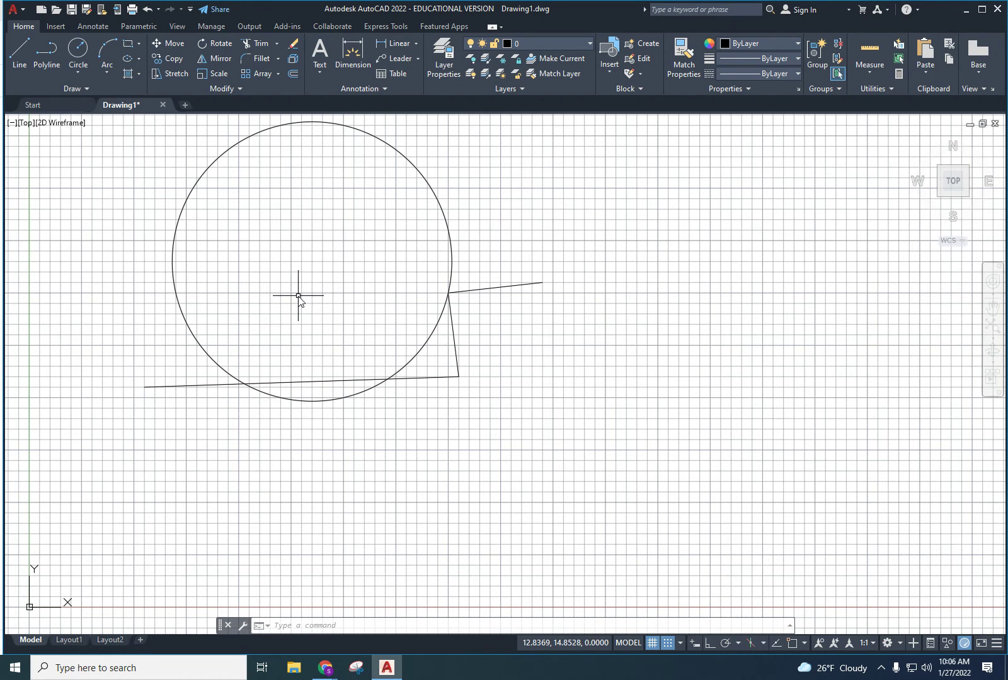
pyautogui.moveTo(298, 298)
pyautogui.mouseDown(button='middle')
pyautogui.moveTo(361, 358)
pyautogui.moveTo(499, 422)
pyautogui.mouseUp(button='middle')
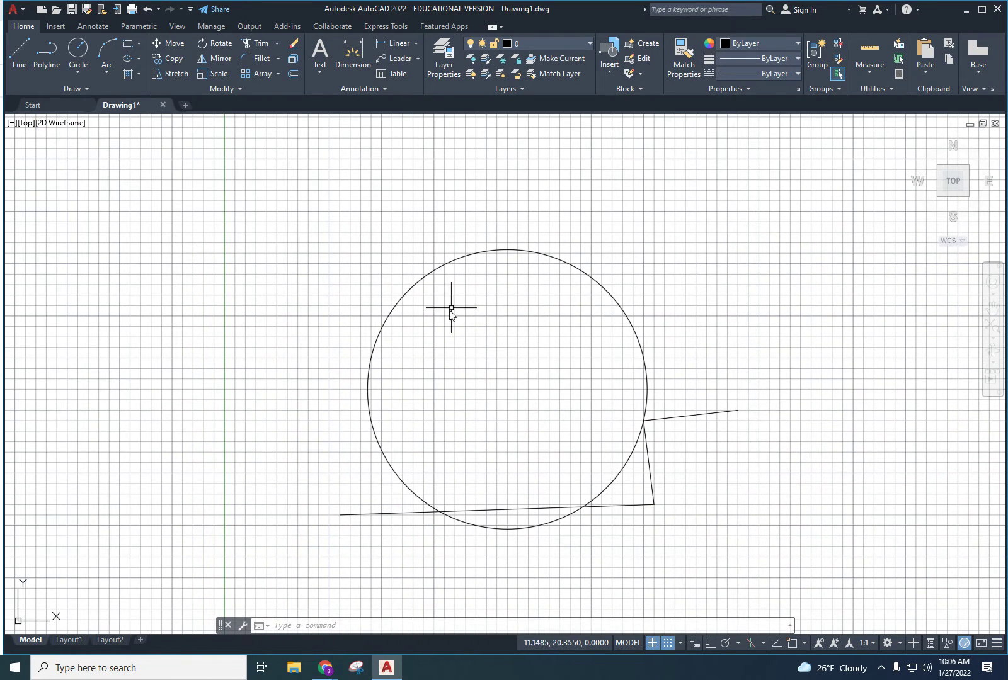
pyautogui.moveTo(527, 383)
pyautogui.mouseDown(button='middle')
pyautogui.moveTo(828, 486)
pyautogui.moveTo(783, 453)
pyautogui.moveTo(756, 452)
pyautogui.mouseUp(button='middle')
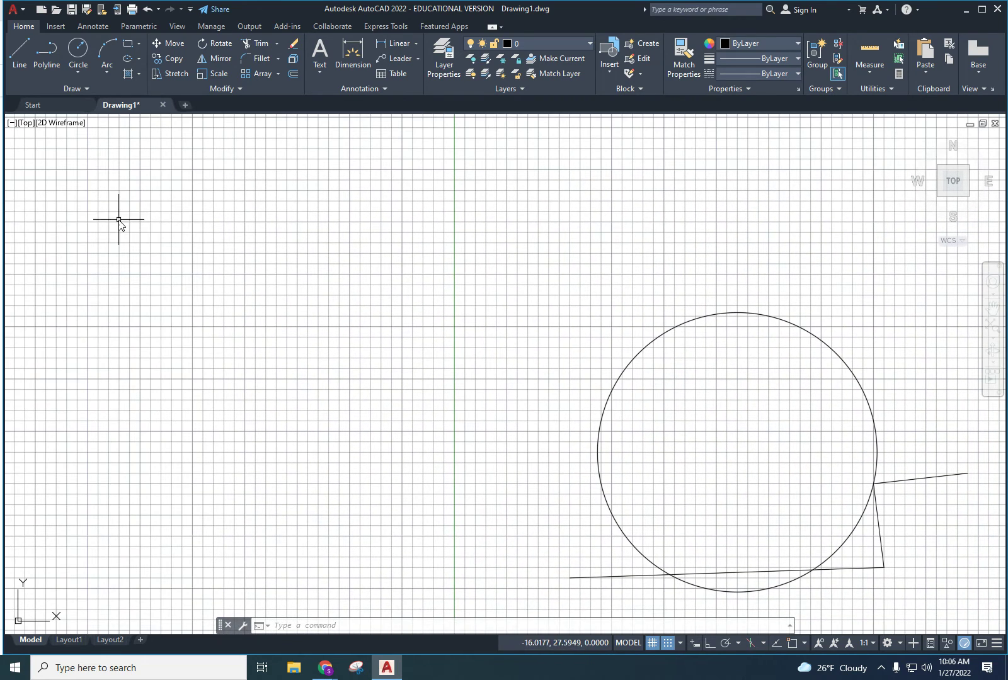
pyautogui.moveTo(794, 444)
pyautogui.mouseDown(button='middle')
pyautogui.moveTo(706, 413)
pyautogui.moveTo(523, 280)
pyautogui.mouseUp(button='middle')
pyautogui.moveTo(412, 496)
pyautogui.mouseDown(button='middle')
pyautogui.moveTo(393, 509)
pyautogui.moveTo(375, 352)
pyautogui.mouseUp(button='middle')
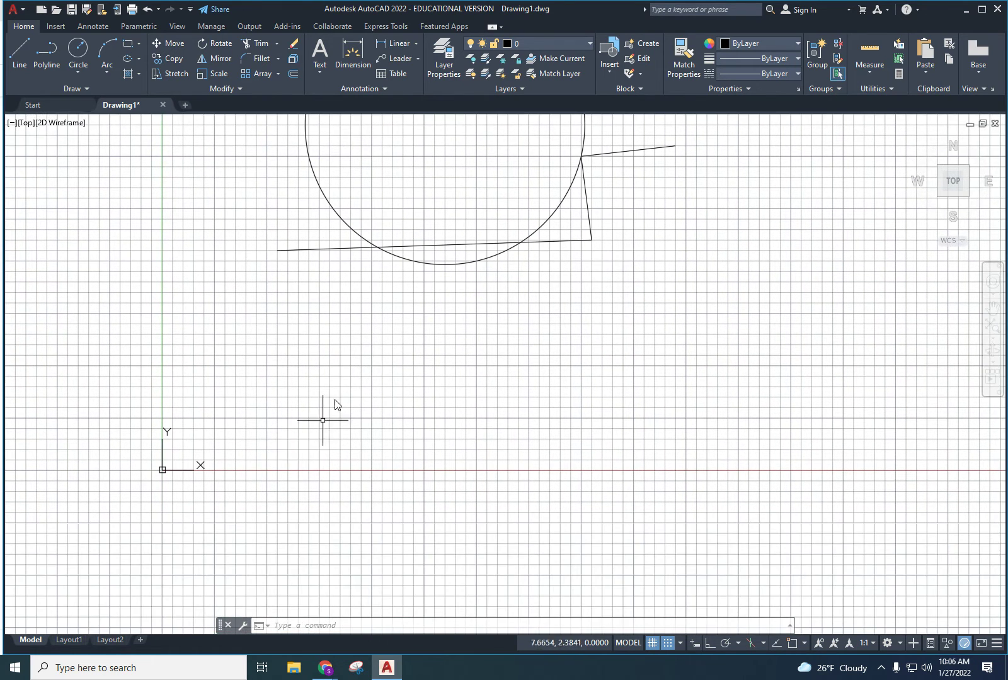
pyautogui.moveTo(390, 281); pyautogui.dragTo(308, 459, button='middle')
pyautogui.moveTo(414, 322)
pyautogui.mouseDown(button='middle')
pyautogui.moveTo(290, 385)
pyautogui.moveTo(488, 375)
pyautogui.moveTo(391, 350)
pyautogui.mouseUp(button='middle')
# Try a crossing selection and a window selection over the circle and lines, and clear the selection.
pyautogui.click(649, 180)
pyautogui.click(249, 421)
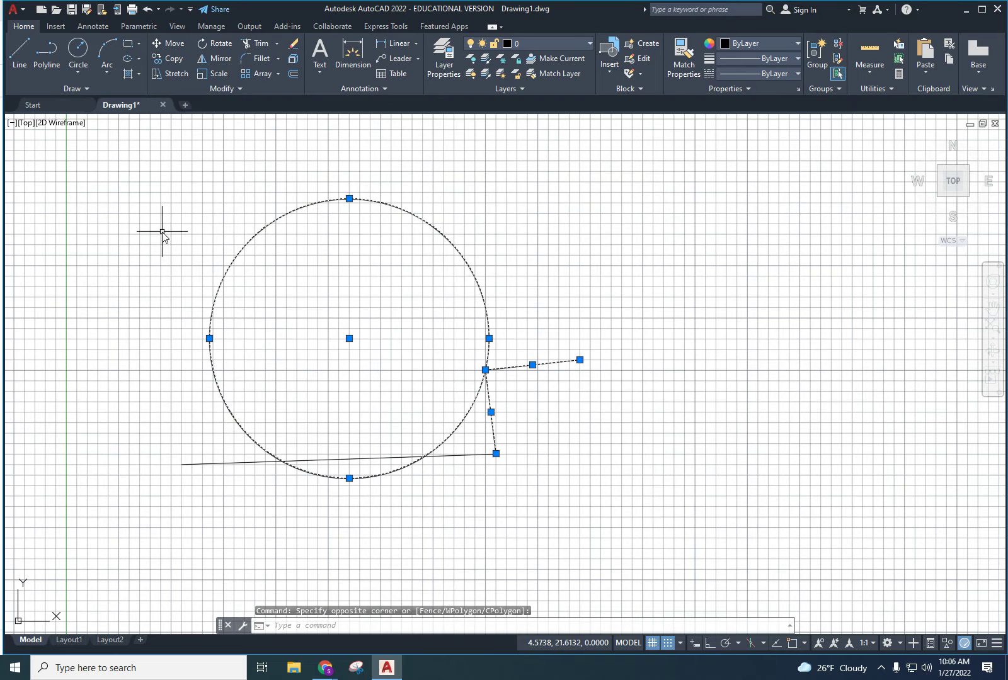
pyautogui.click(163, 225)
pyautogui.click(367, 289)
pyautogui.press('Escape')
pyautogui.press('Escape')
pyautogui.press('Escape')
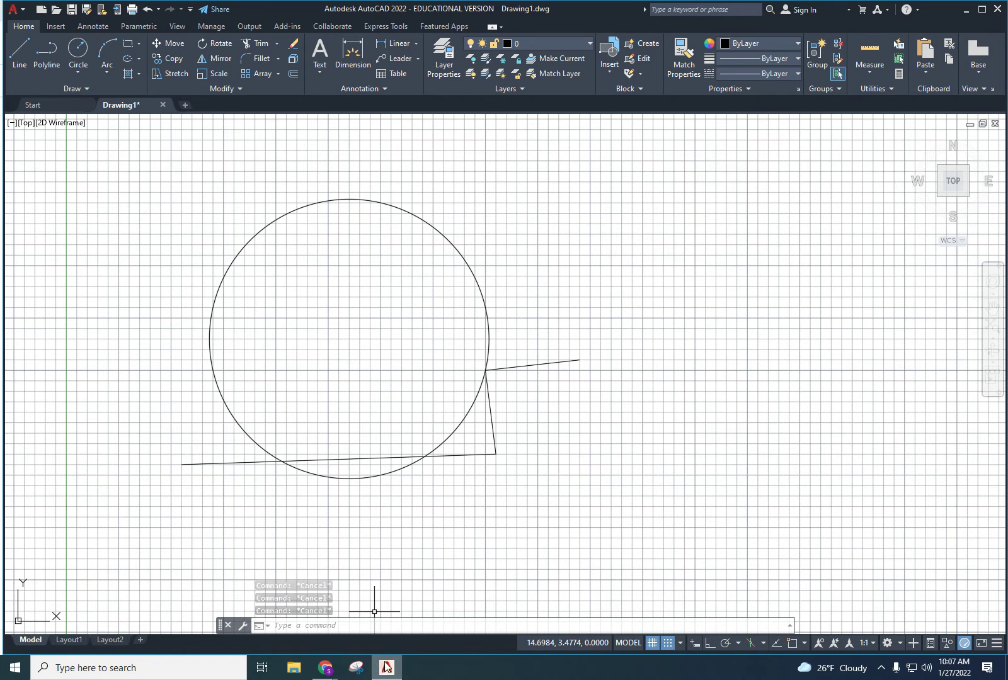
# Switch to Chrome to check the ScreenApp recording page and return to AutoCAD.
pyautogui.click(325, 668)
pyautogui.click(280, 611)
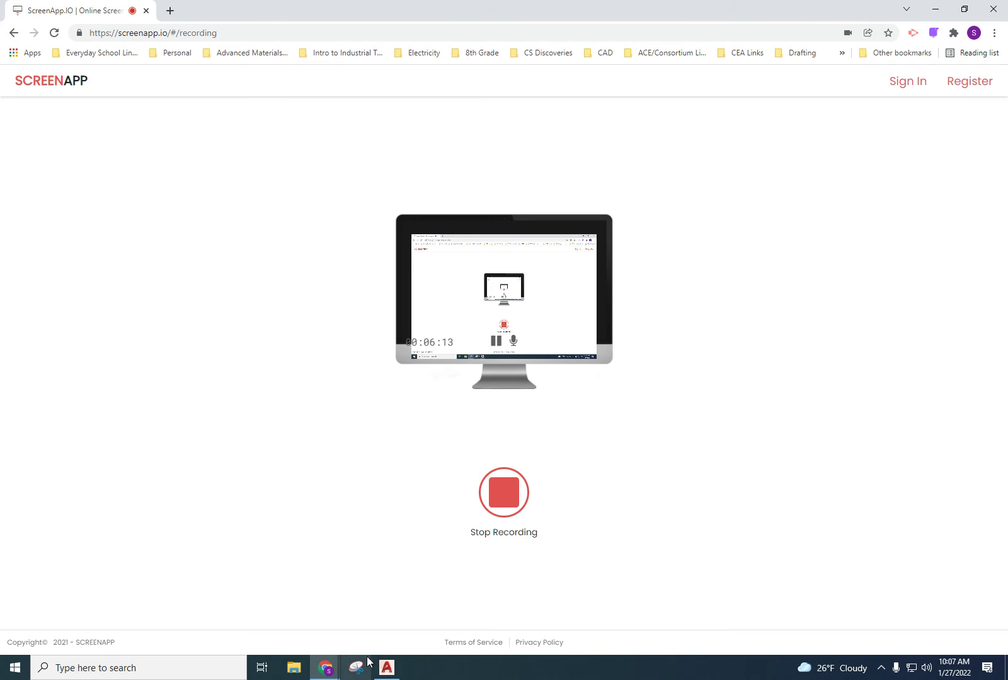
pyautogui.click(386, 668)
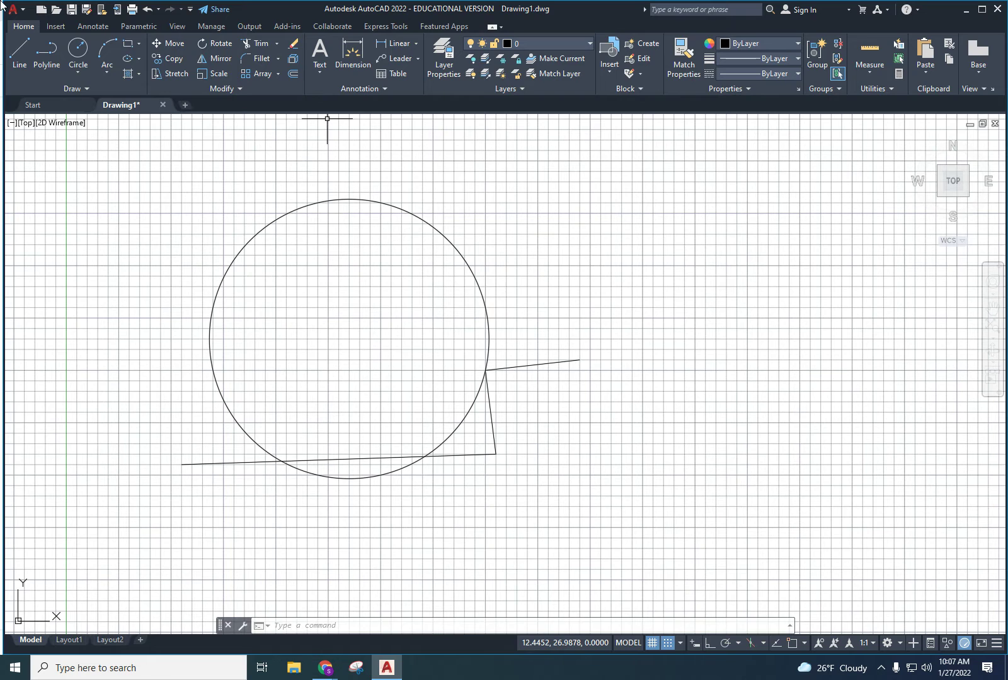
# Try drawing a line from inside the circle with dynamic input turned on, and cancel it.
pyautogui.click(29, 51)
pyautogui.click(255, 370)
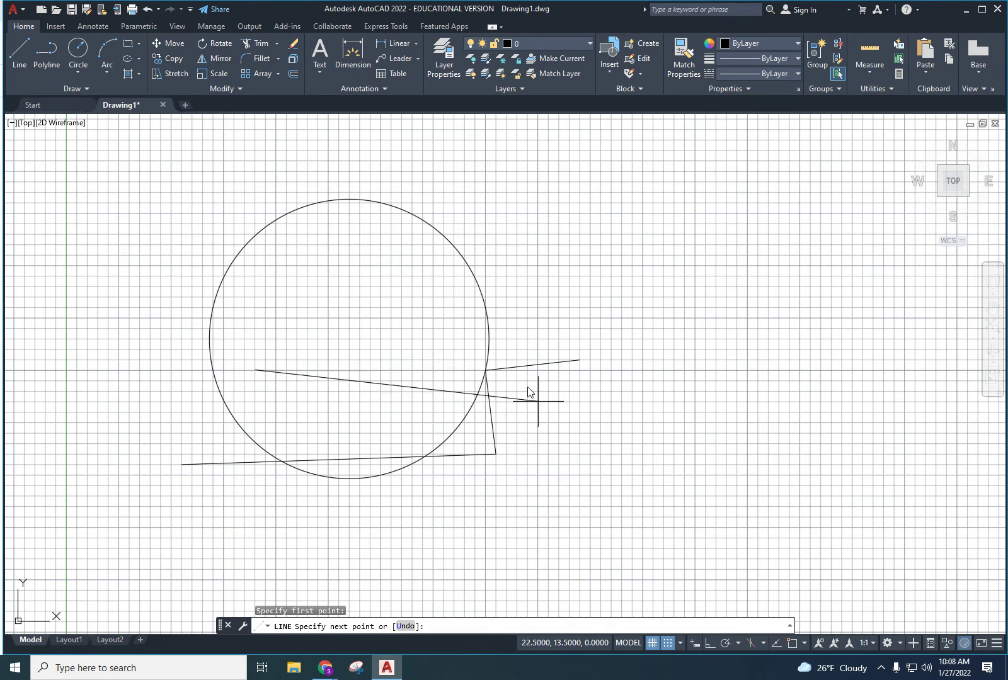
pyautogui.click(694, 643)
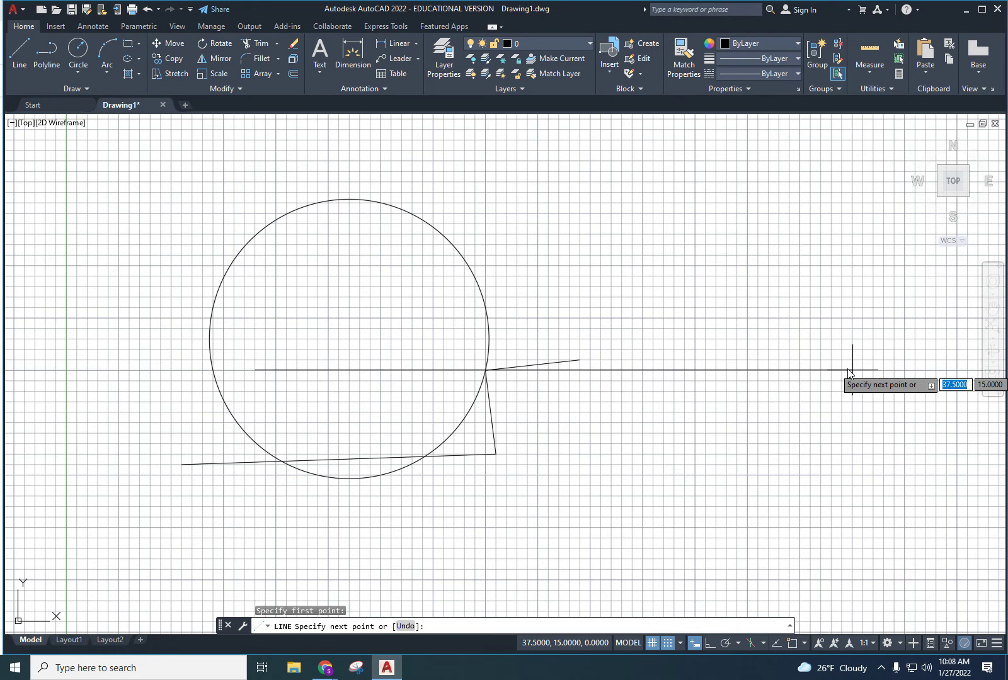
pyautogui.moveTo(849, 371)
pyautogui.mouseDown(button='middle')
pyautogui.moveTo(831, 304)
pyautogui.moveTo(818, 296)
pyautogui.mouseUp(button='middle')
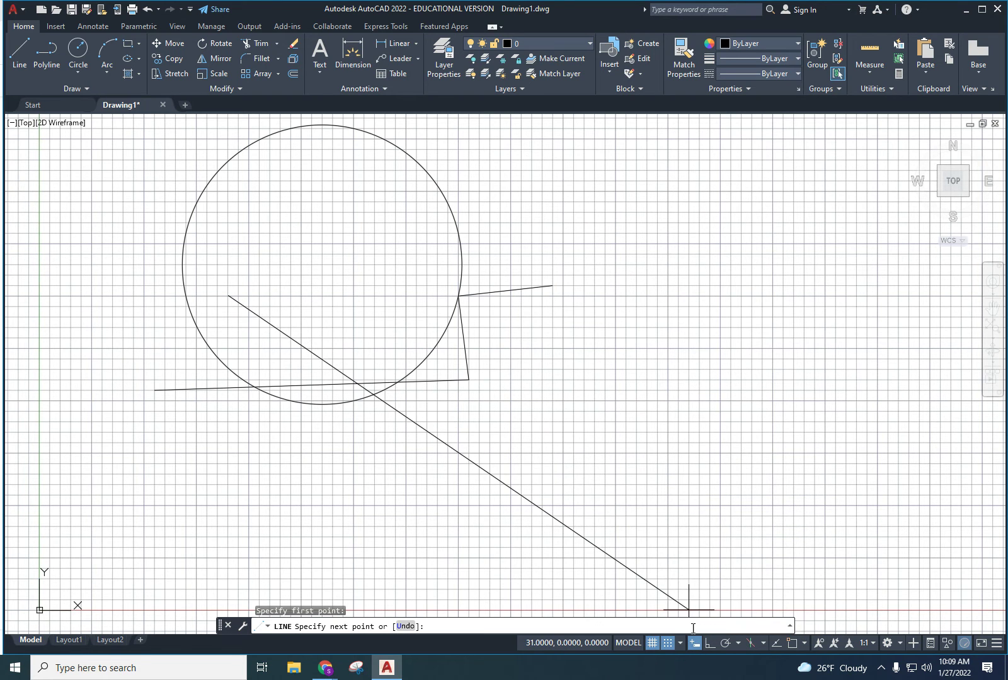
pyautogui.press('Escape')
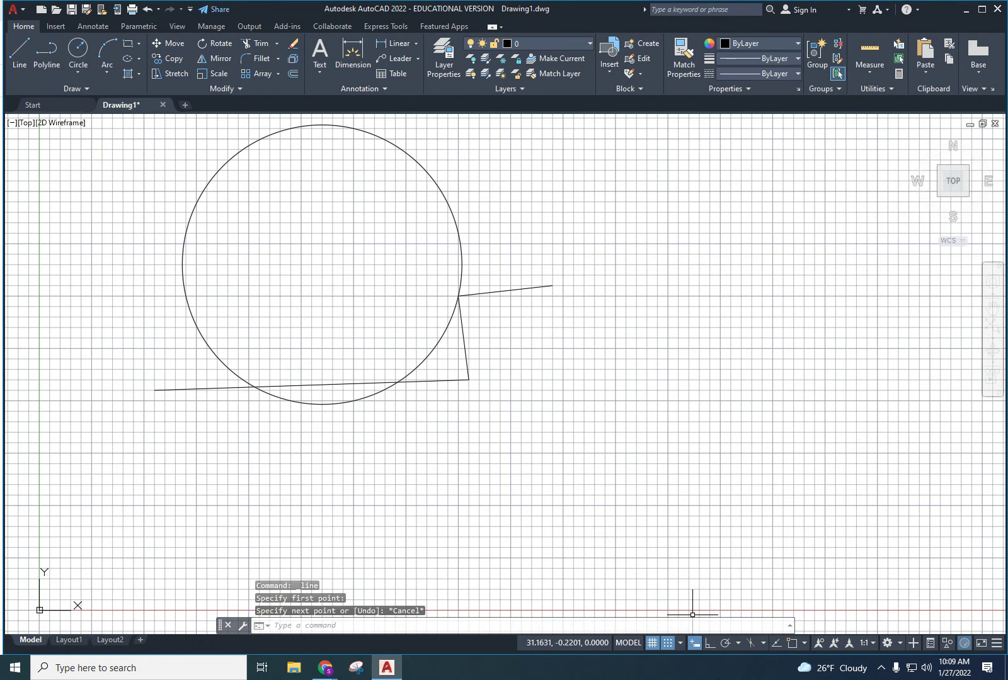
# With dynamic input off and ortho mode on, draw a horizontal line about 9 units long from the free end of the short sloped segment.
pyautogui.click(710, 643)
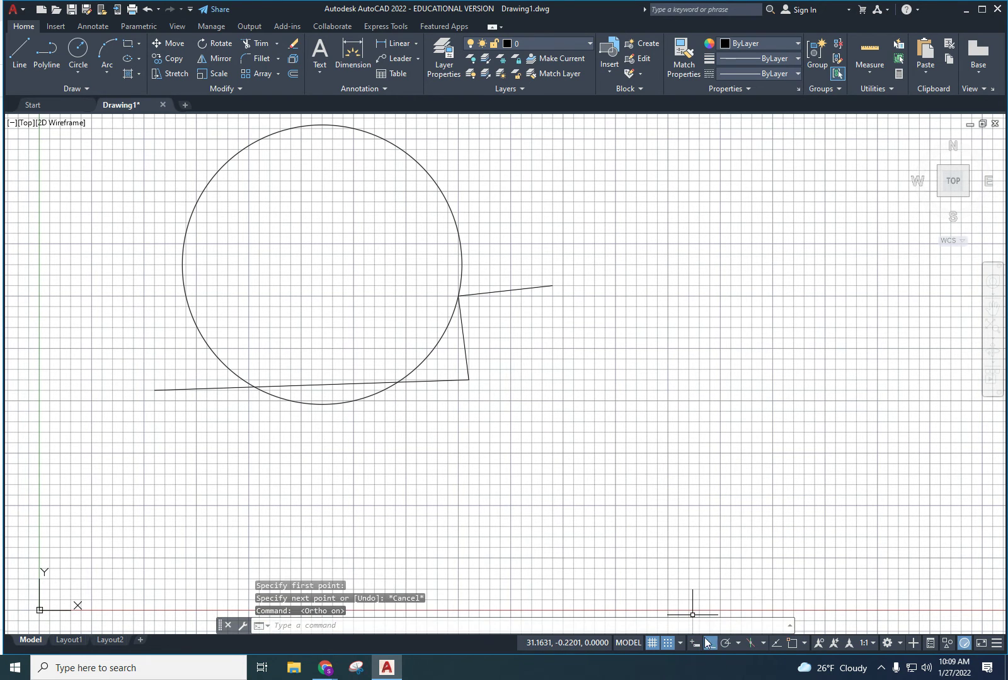
pyautogui.click(19, 55)
pyautogui.click(553, 286)
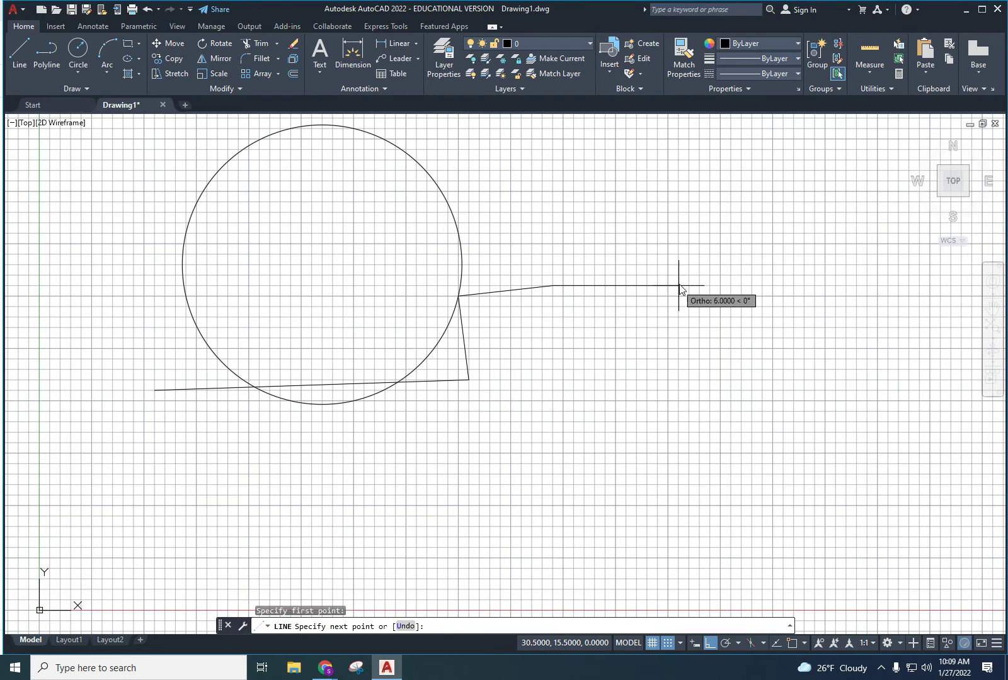
pyautogui.click(741, 286)
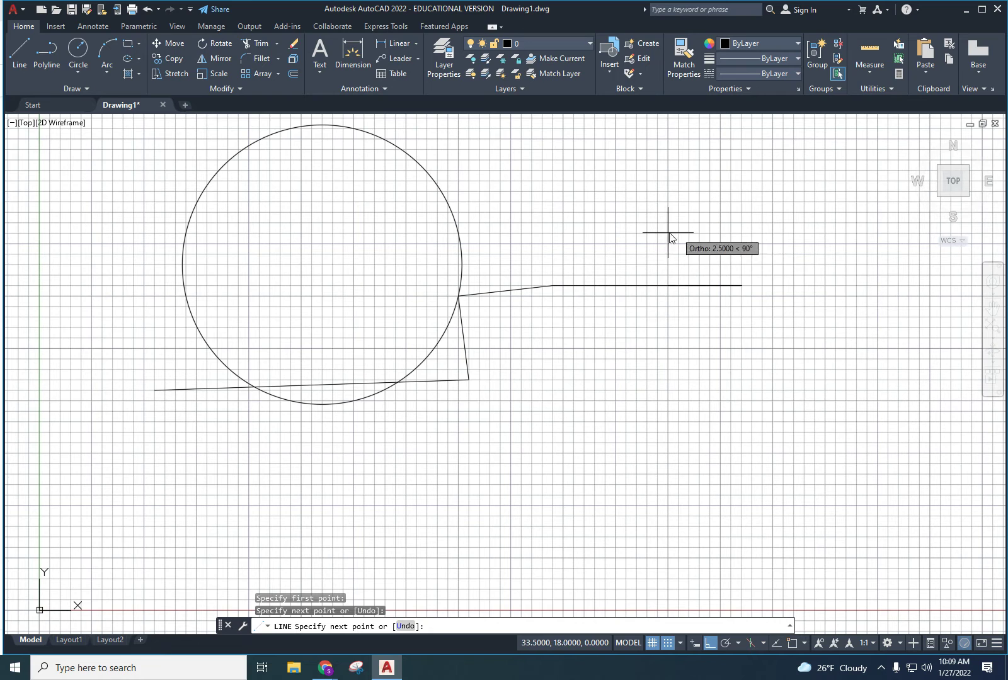
pyautogui.click(784, 288)
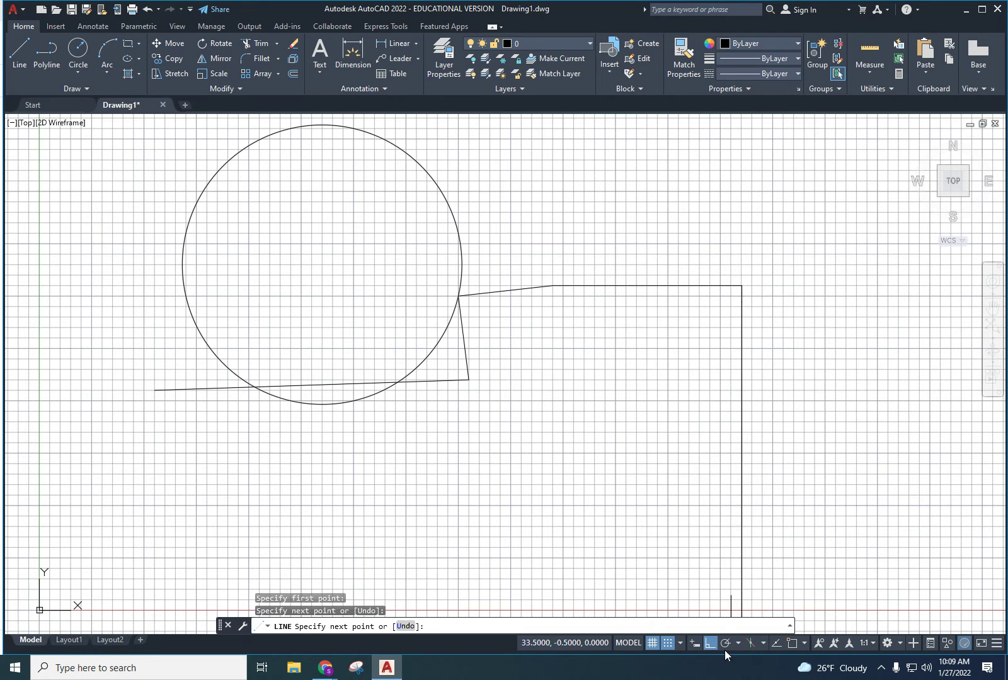
# Turn off ortho mode, end the line, and switch isometric drafting on and back off to view its grid.
pyautogui.click(708, 642)
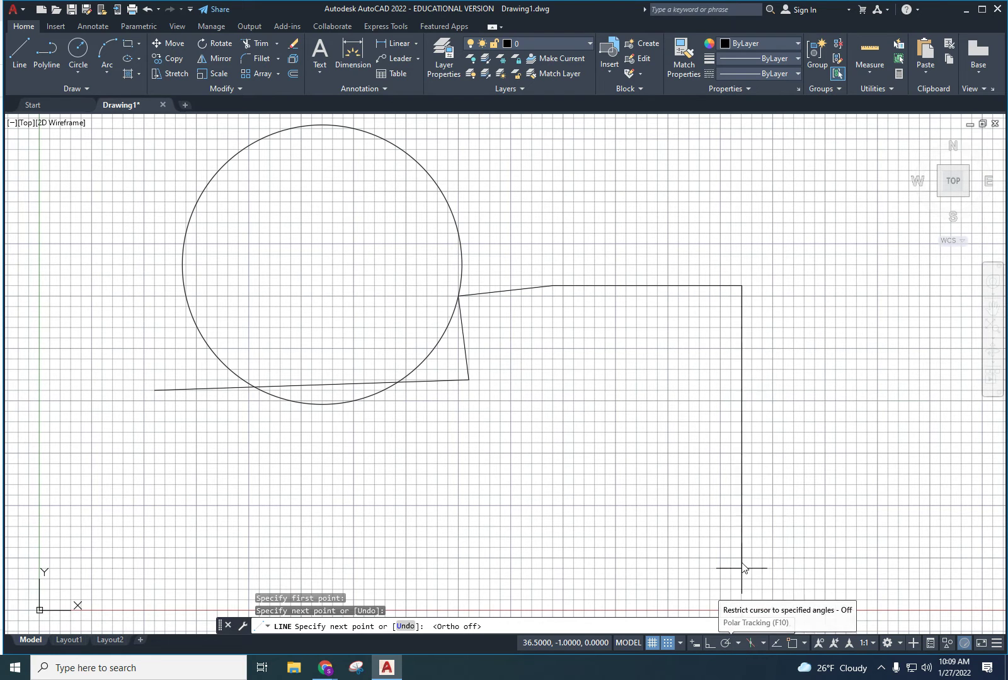
pyautogui.click(749, 642)
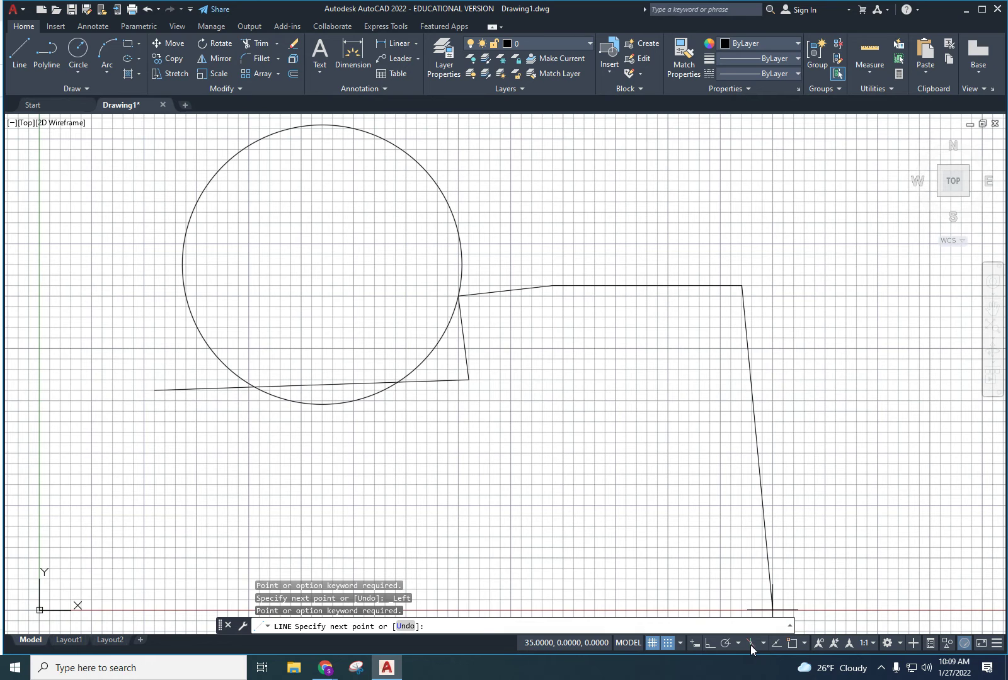
pyautogui.press('Escape')
pyautogui.press('Escape')
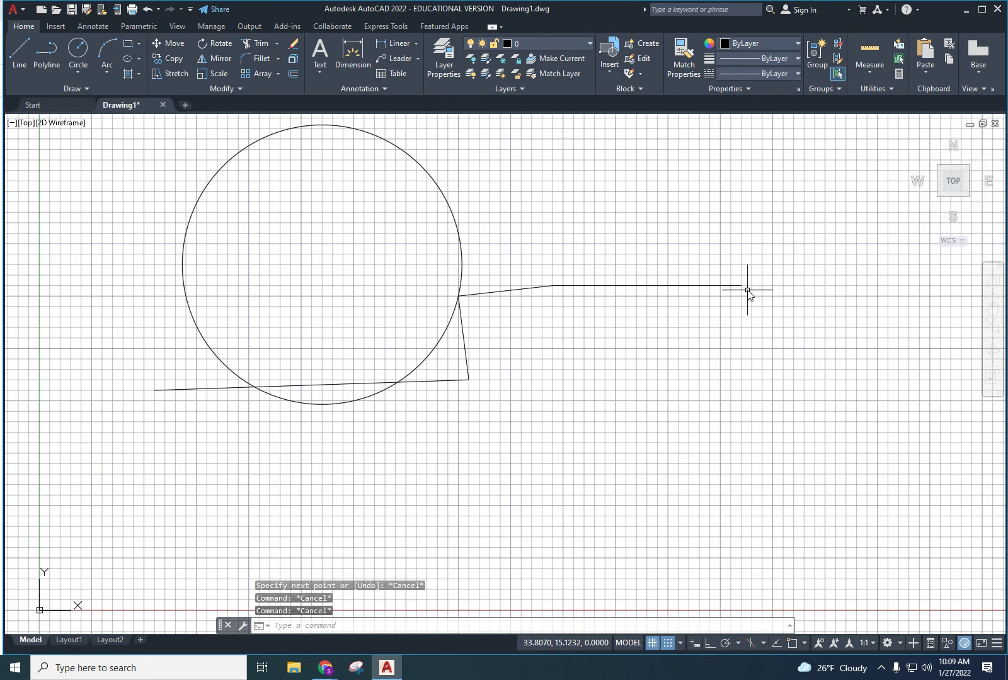
pyautogui.click(751, 644)
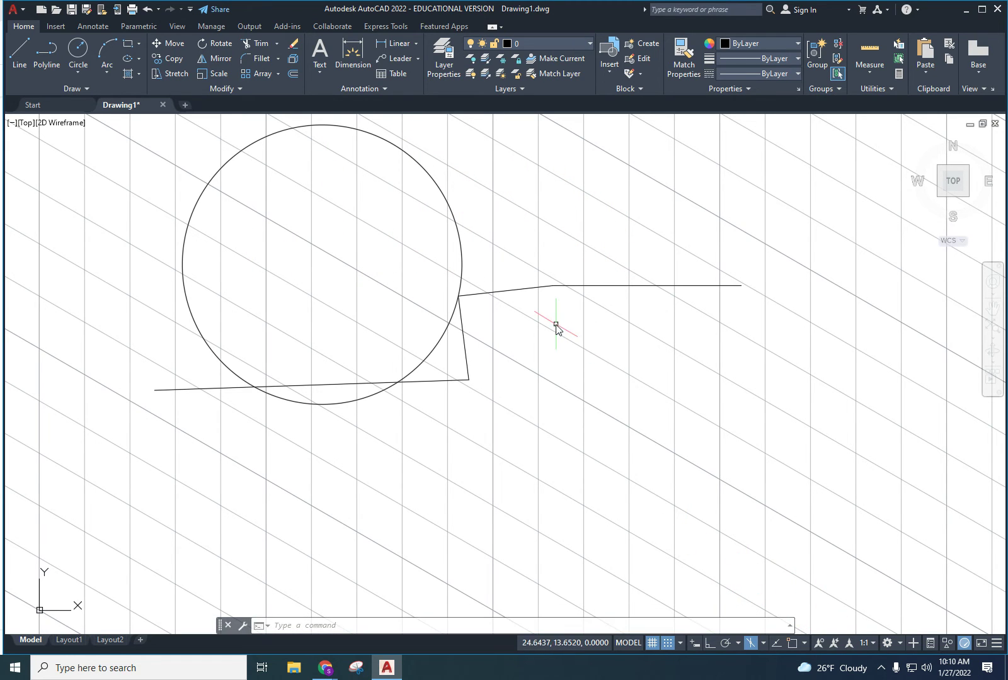
pyautogui.click(753, 644)
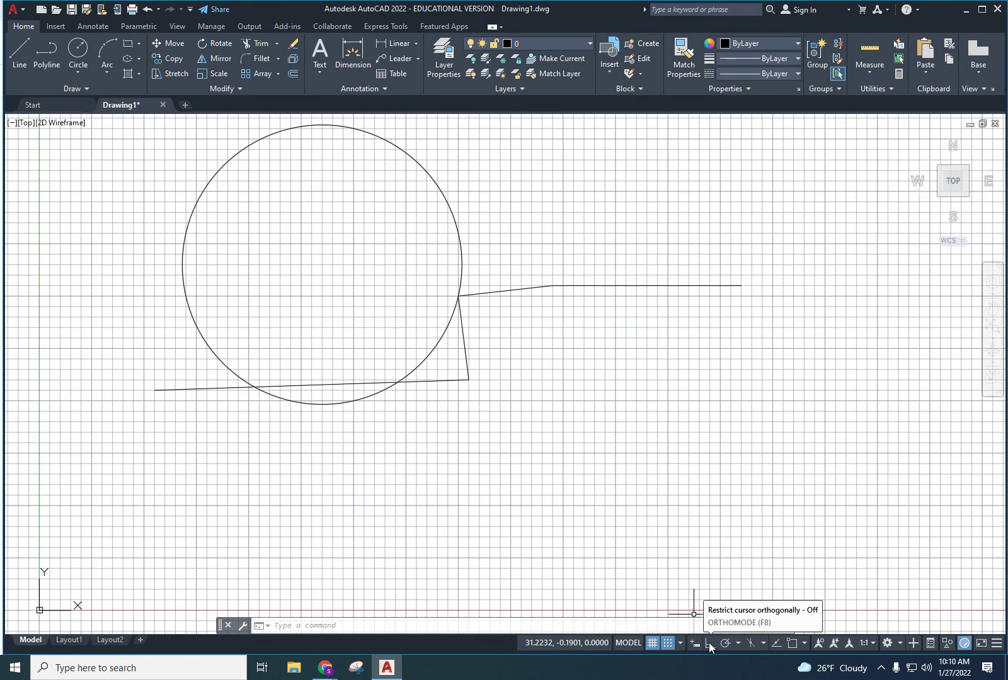
# Turn on object snap and, with the Line command active, view the snap markers and the list of object snap types.
pyautogui.click(793, 645)
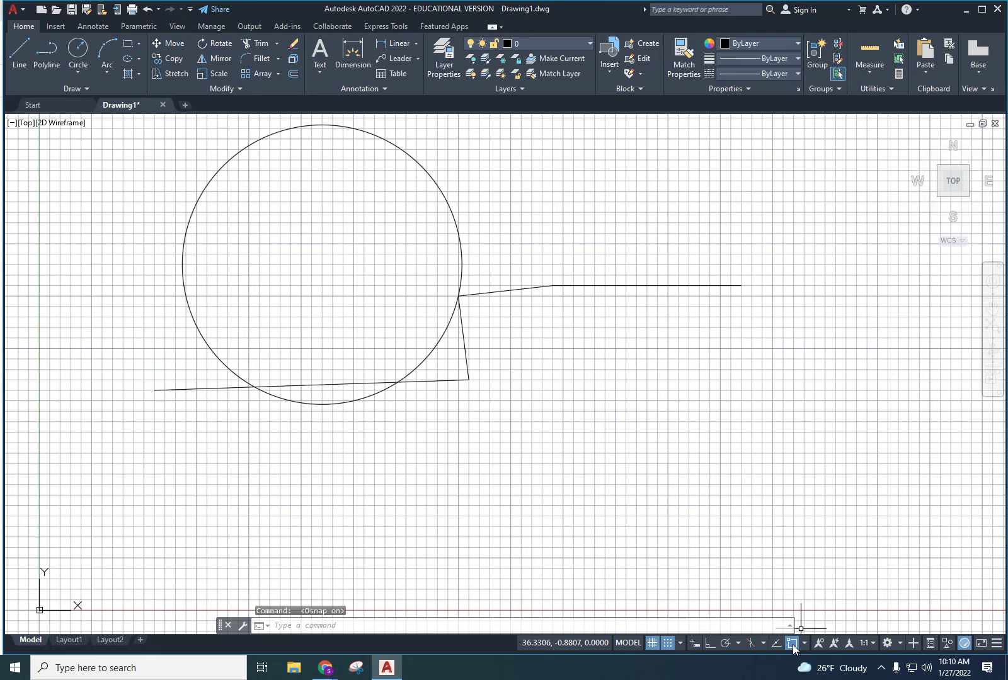
pyautogui.click(20, 54)
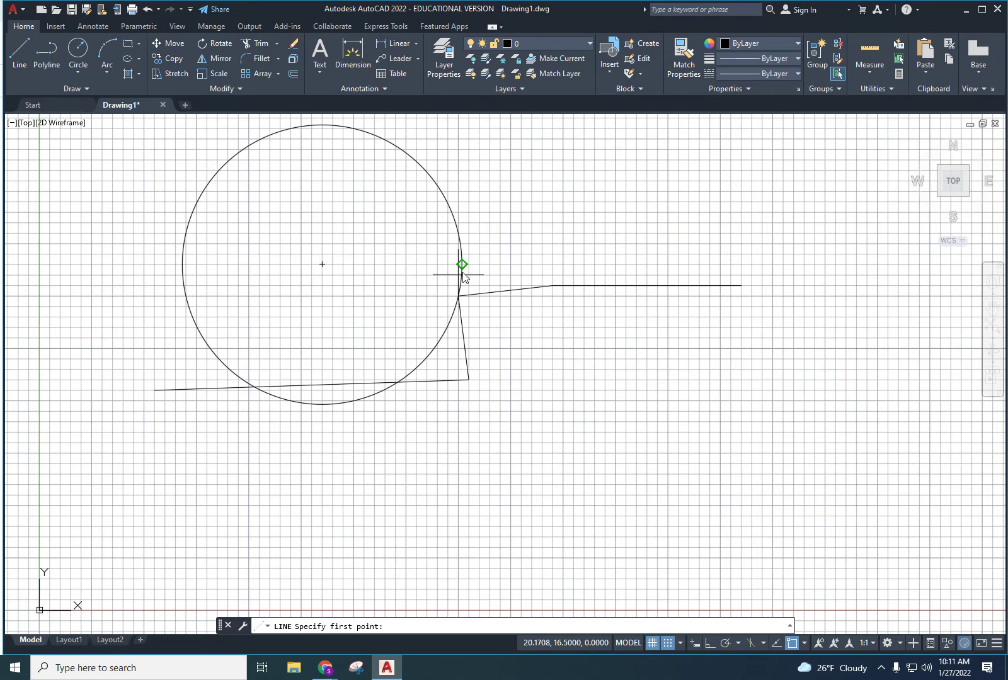
pyautogui.click(804, 644)
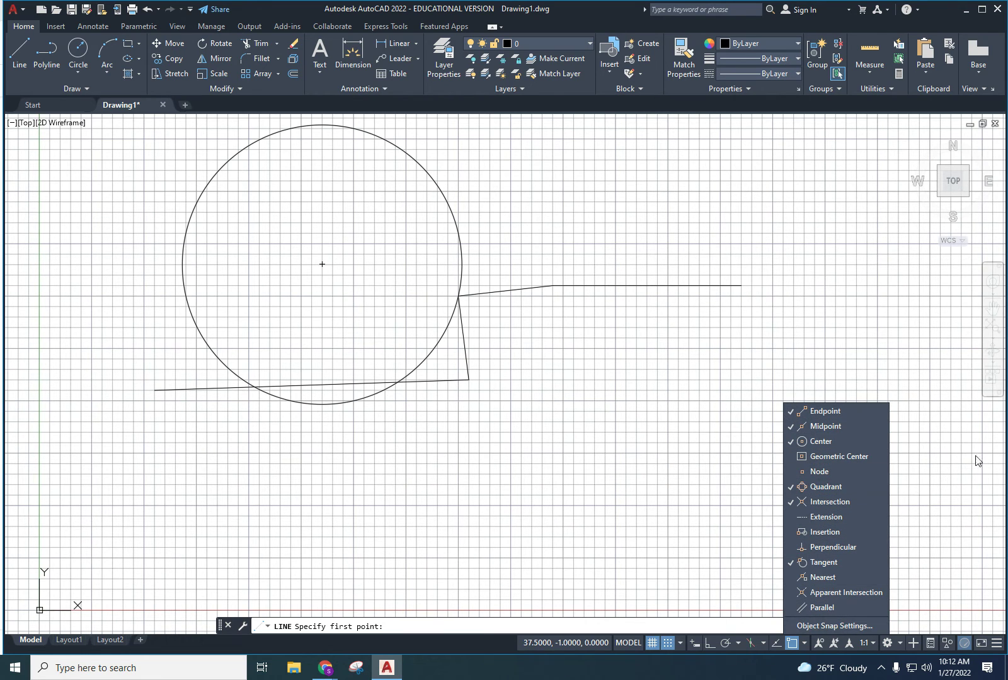
pyautogui.click(701, 545)
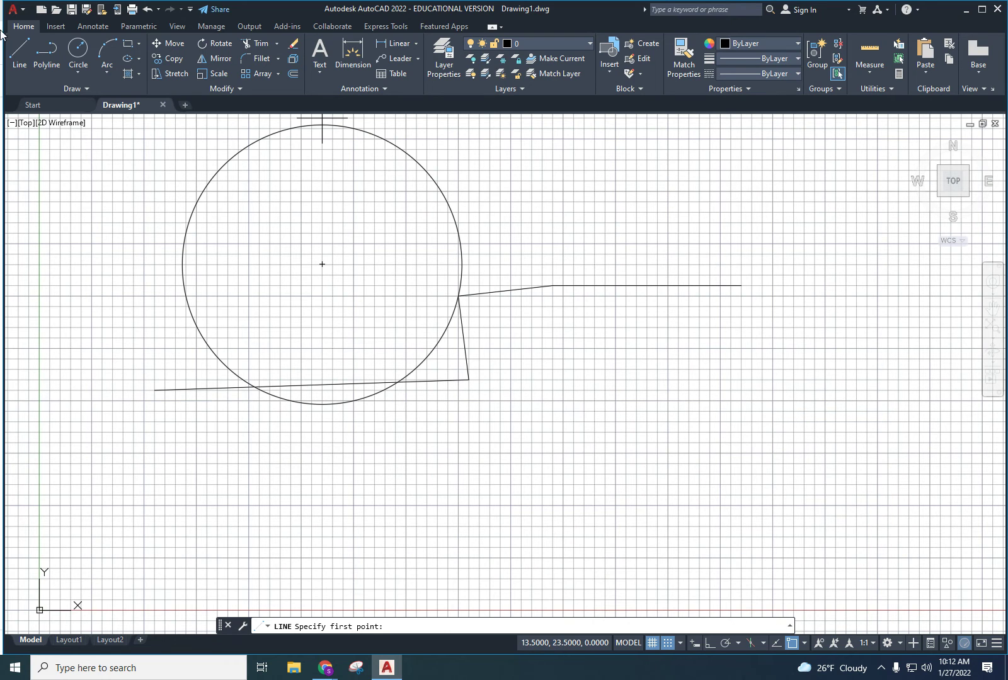
# Turn off grid snap and draw a free-angle line sloping down to the lower right in the open area right of the circle.
pyautogui.click(20, 45)
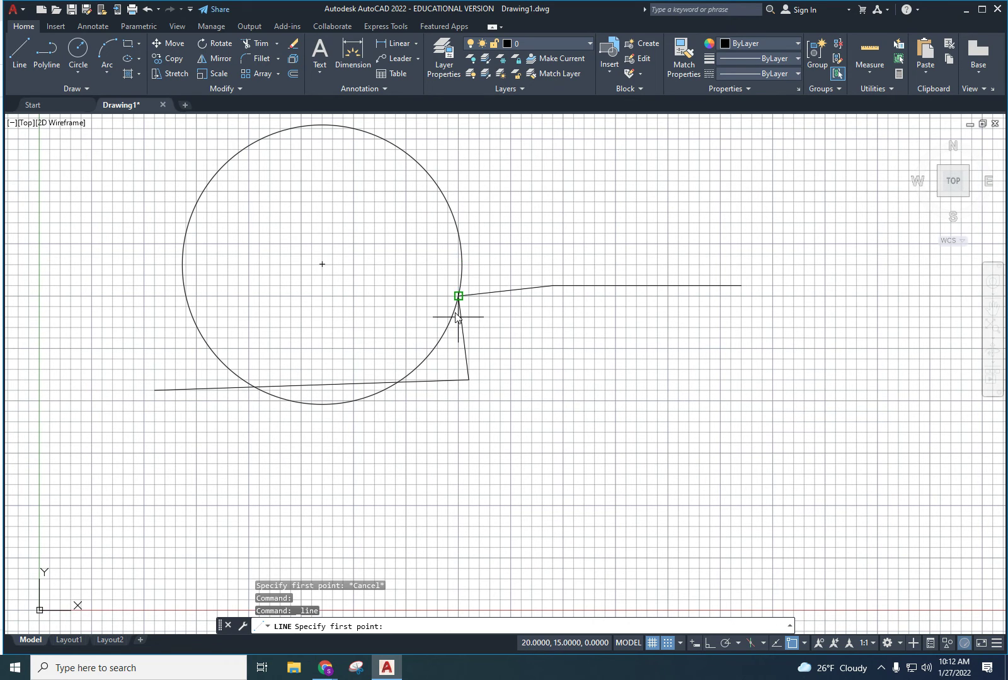
pyautogui.scroll(7, 497, 309)
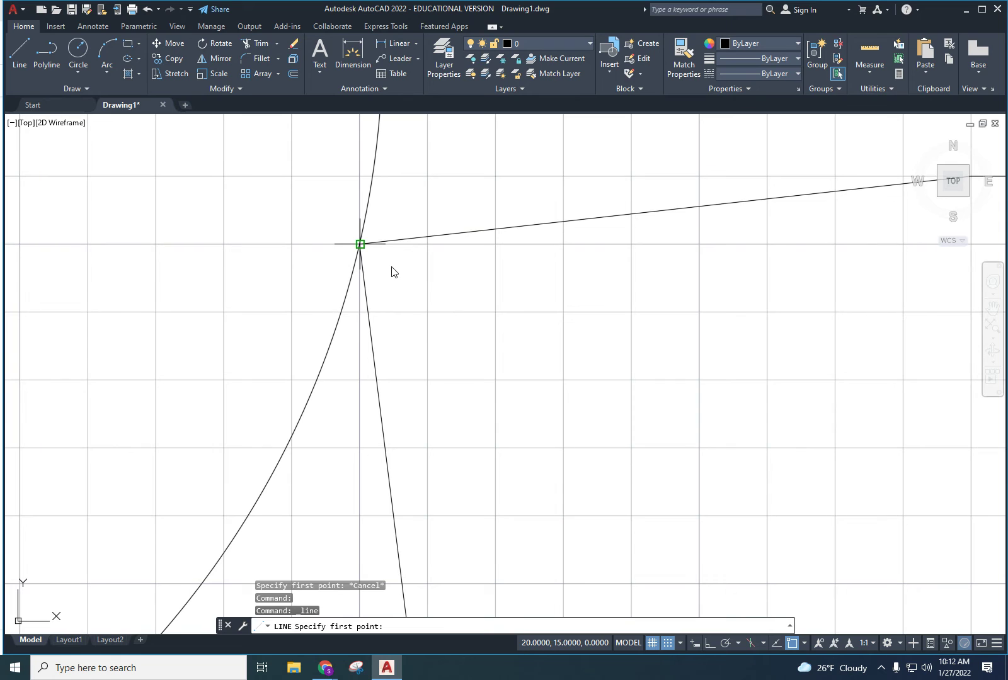
pyautogui.scroll(-2, 393, 272)
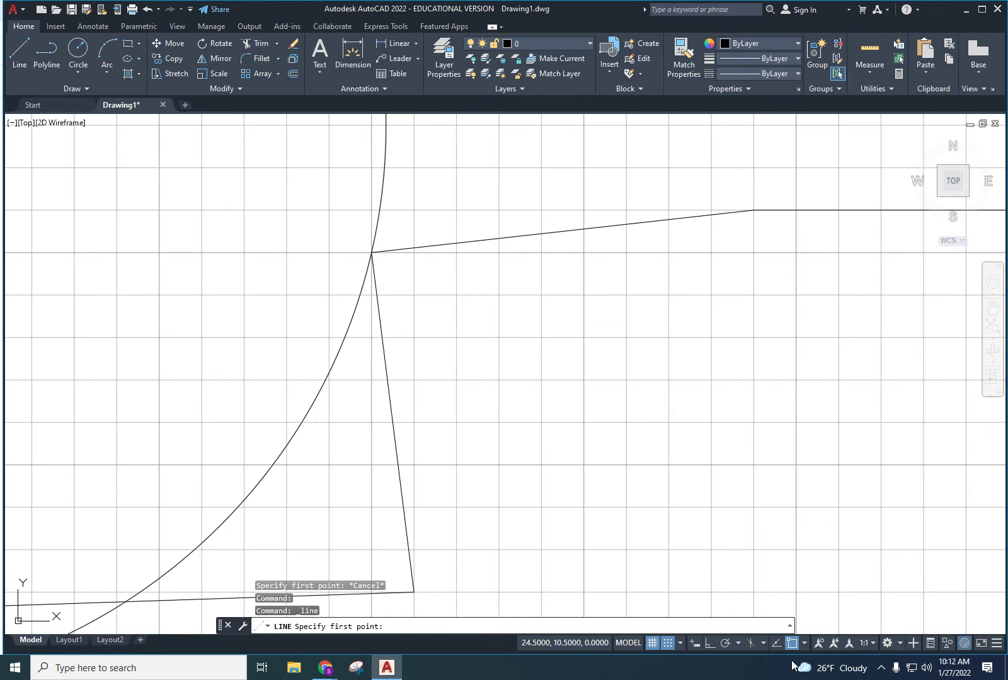
pyautogui.click(667, 642)
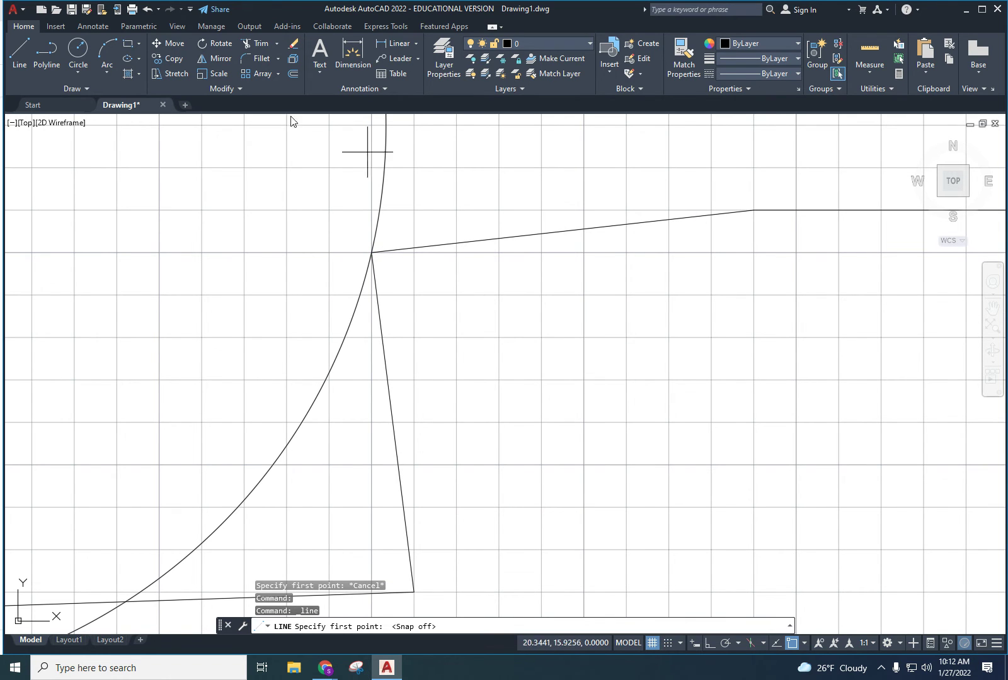
pyautogui.click(470, 321)
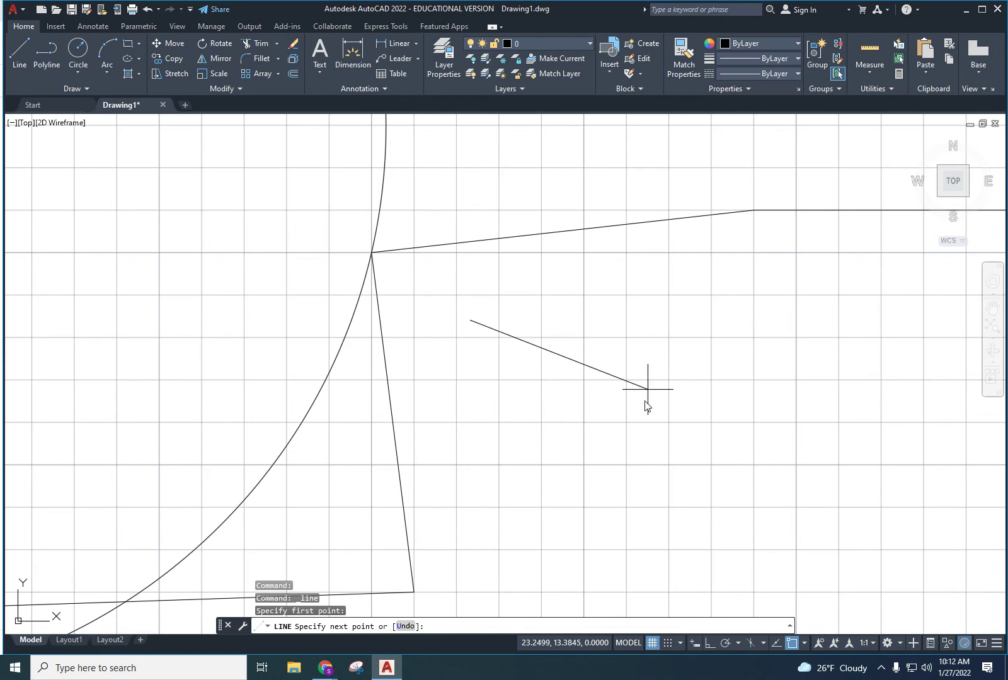
pyautogui.click(657, 450)
pyautogui.press('Escape')
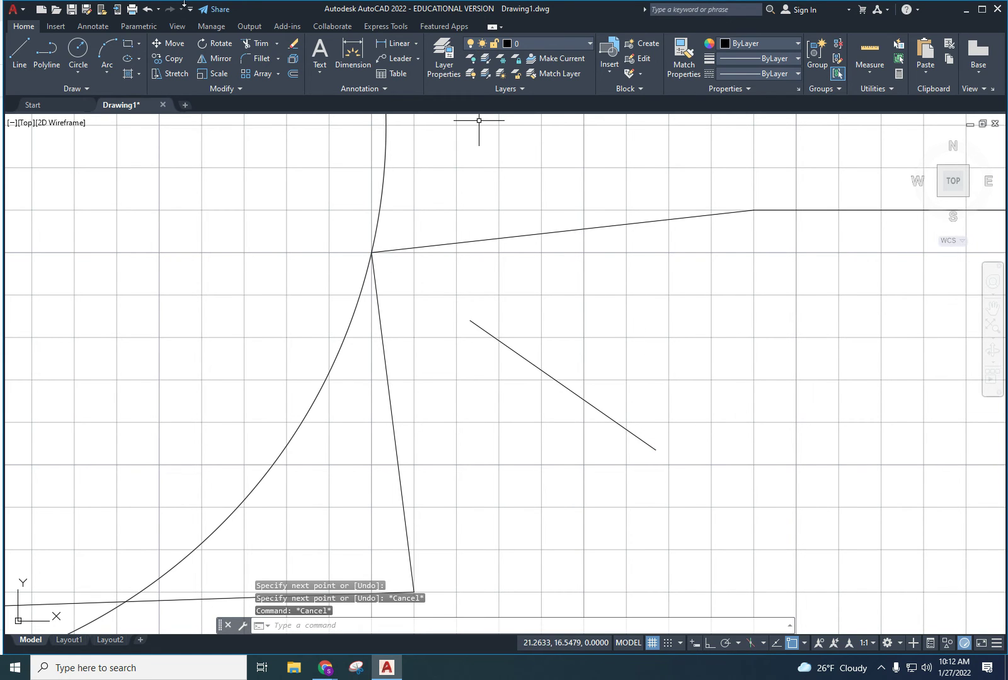
pyautogui.click(28, 62)
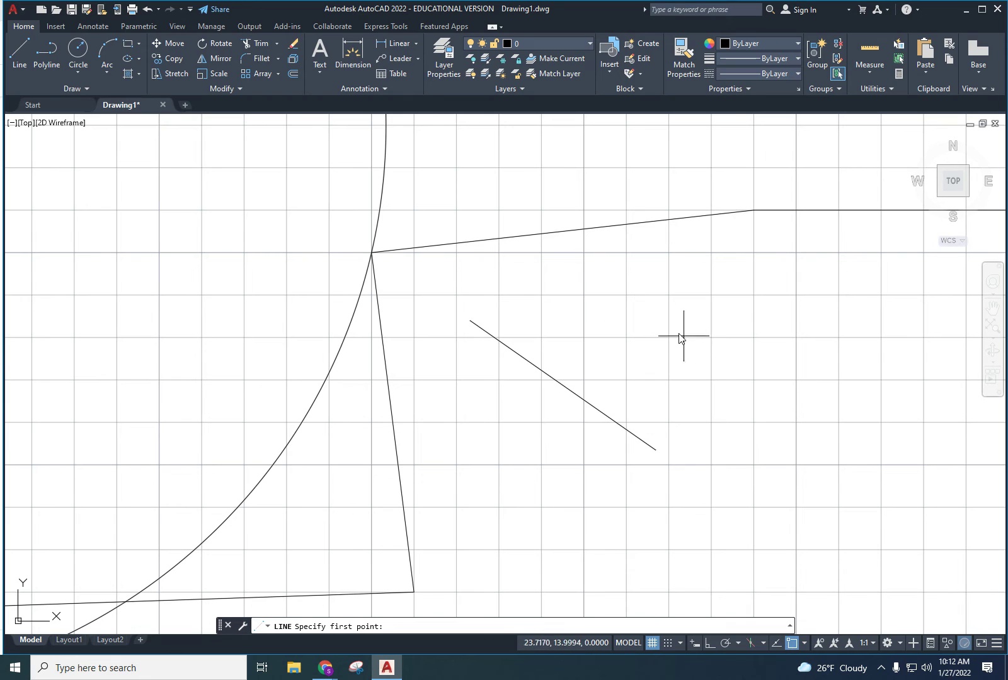
pyautogui.press('Escape')
pyautogui.press('Escape')
pyautogui.press('Escape')
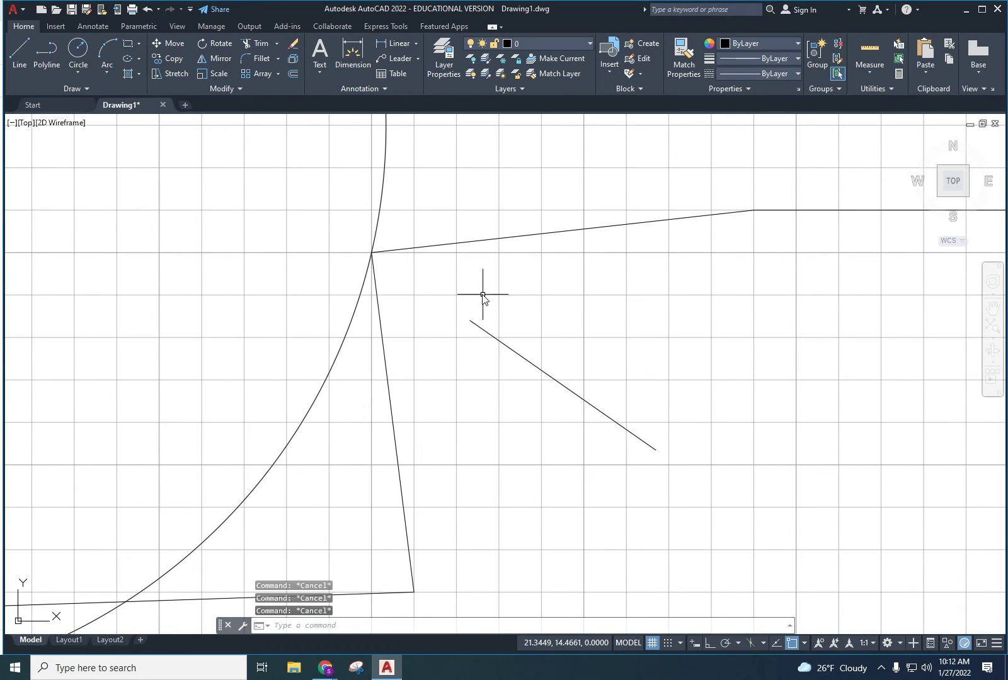
# Draw a second sloped line that starts just above the first one's upper end and crosses it near its lower end.
pyautogui.click(19, 54)
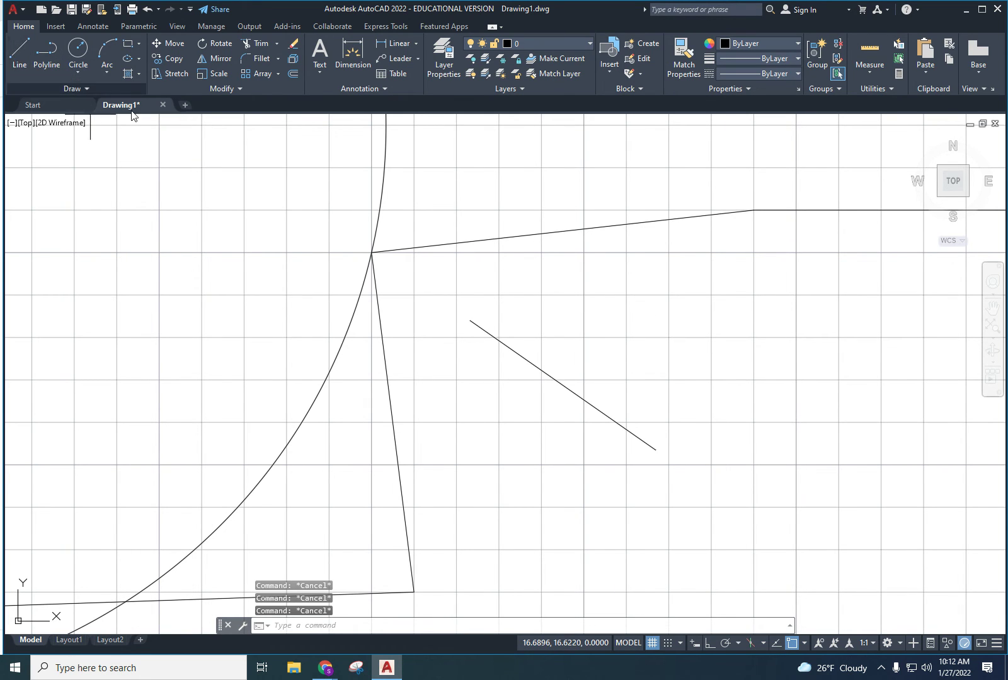
pyautogui.click(482, 299)
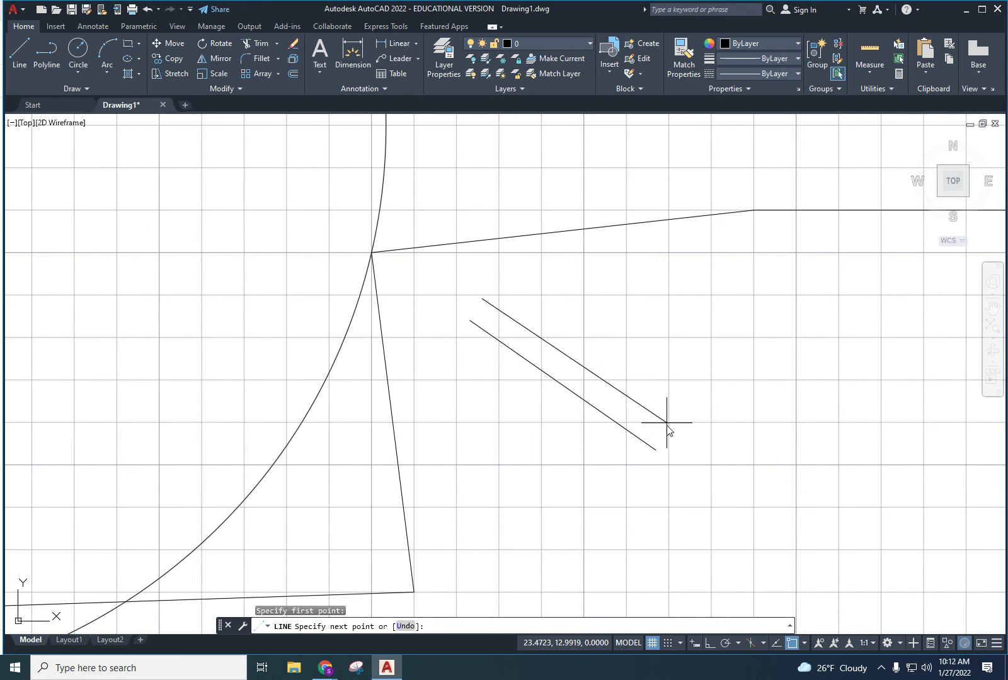
pyautogui.click(650, 459)
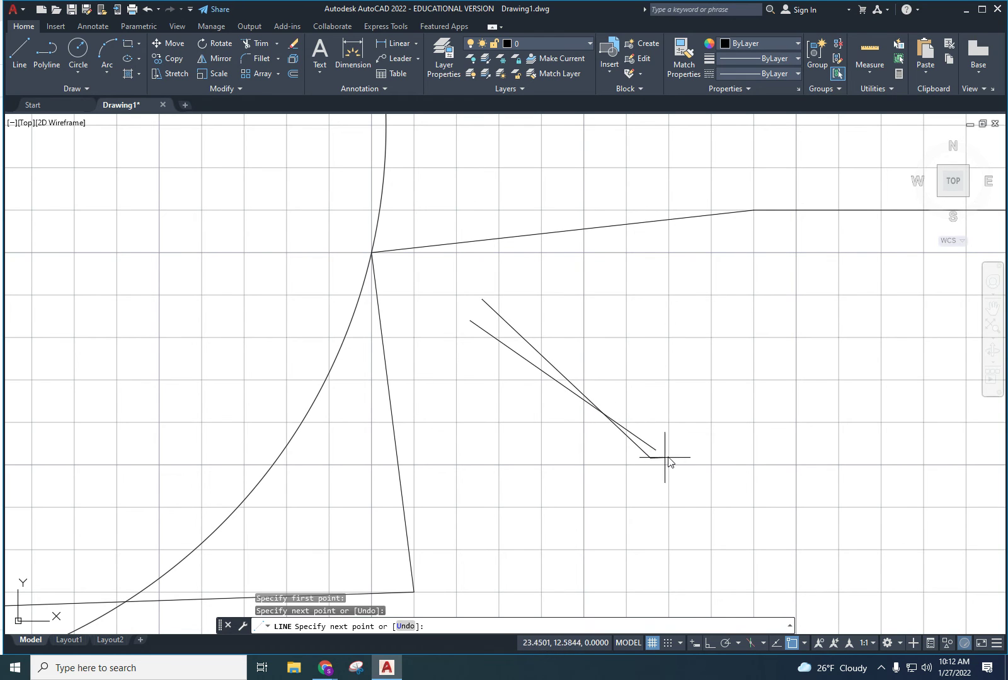
pyautogui.press('Escape')
pyautogui.press('Escape')
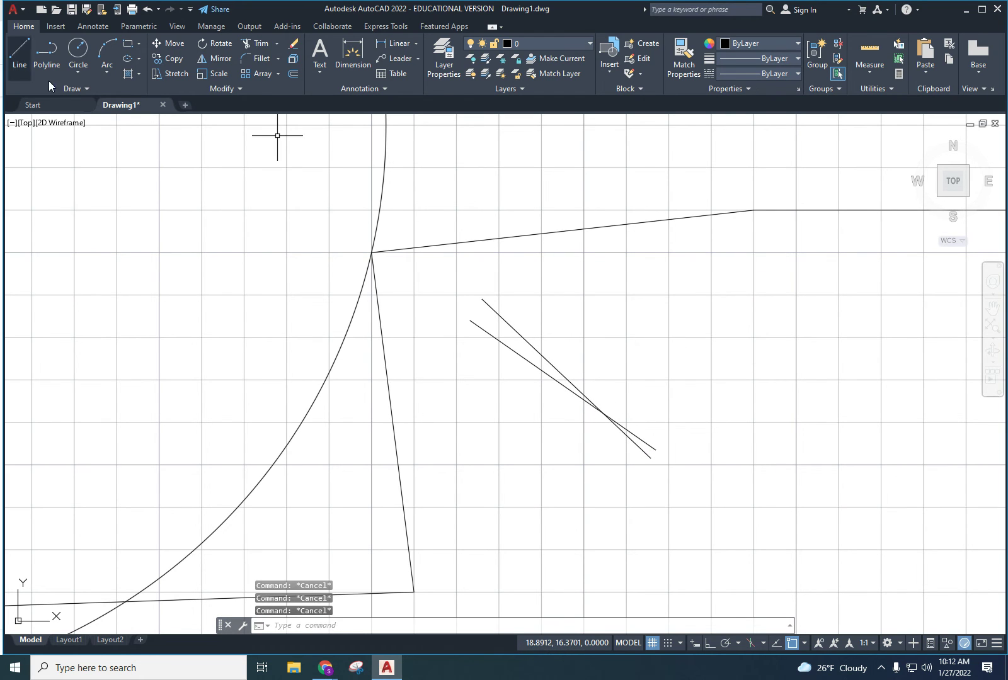
# With object snap on, try starting a line near the upper end of the first sloped line, and cancel it.
pyautogui.press('space')
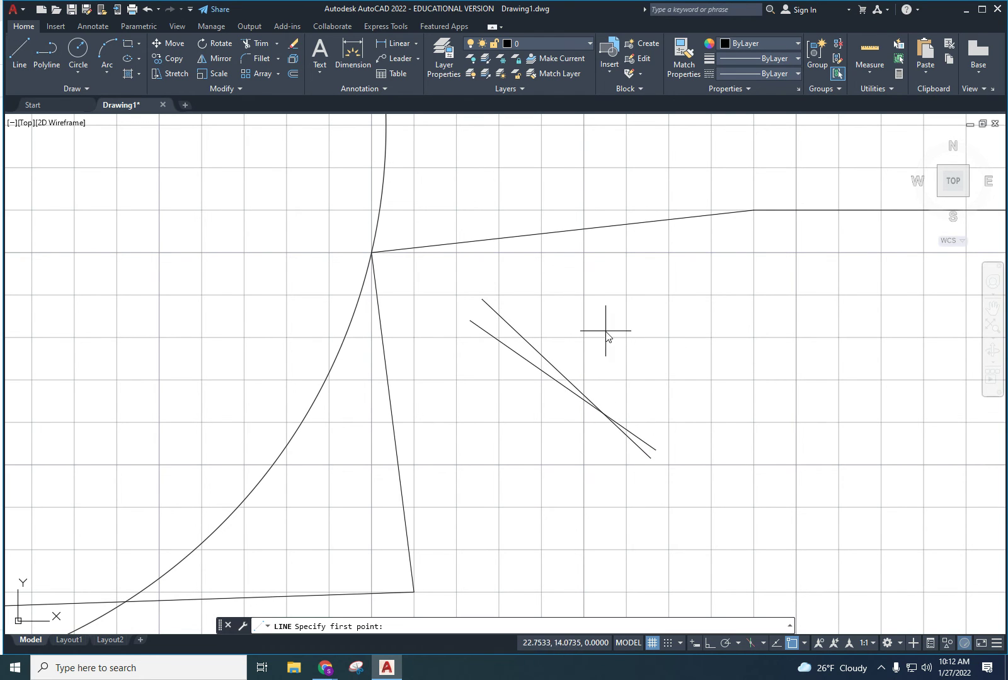
pyautogui.click(482, 338)
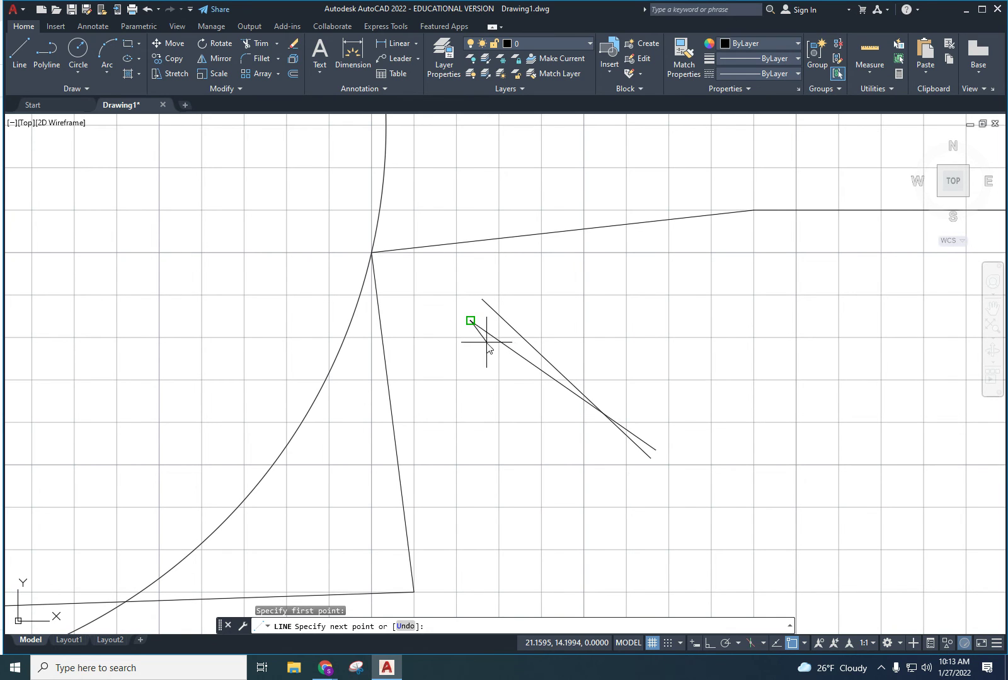
pyautogui.press('Escape')
pyautogui.press('Escape')
pyautogui.press('Escape')
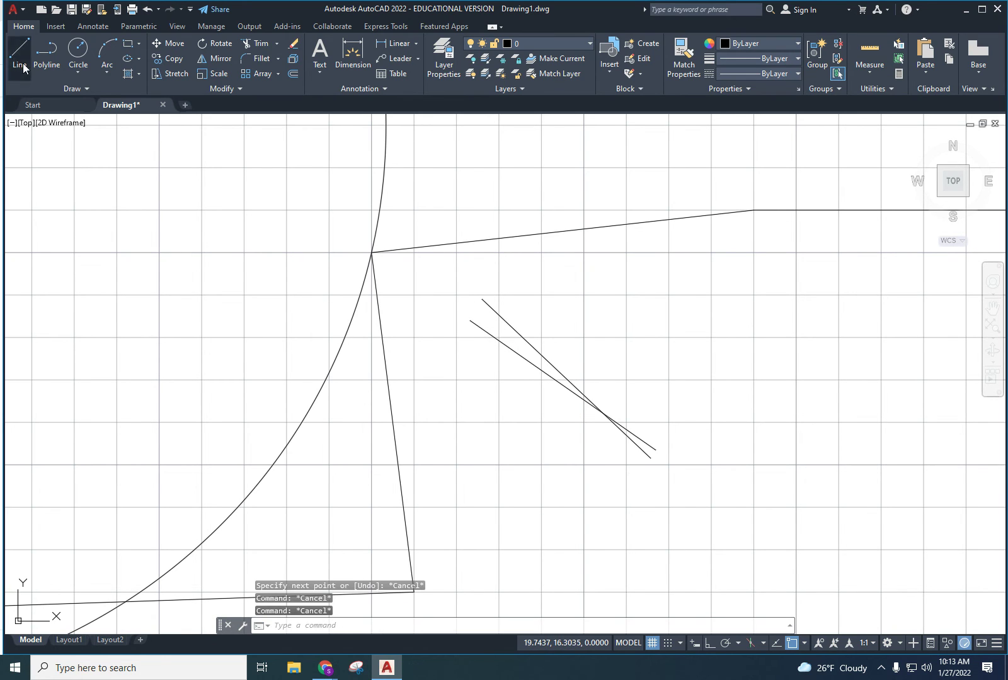
pyautogui.click(19, 50)
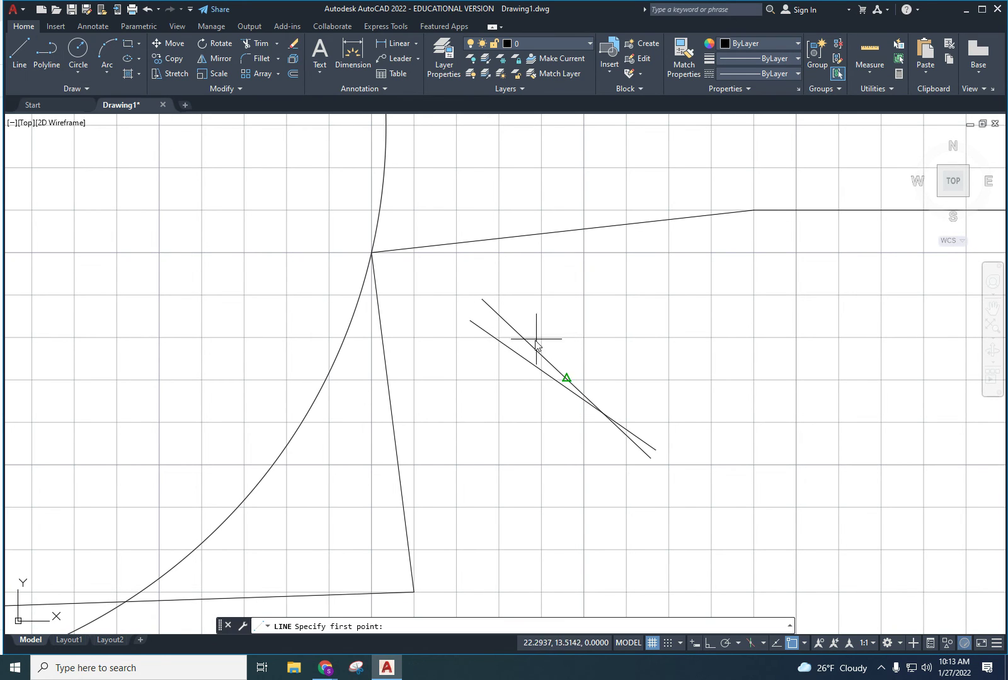
pyautogui.click(475, 333)
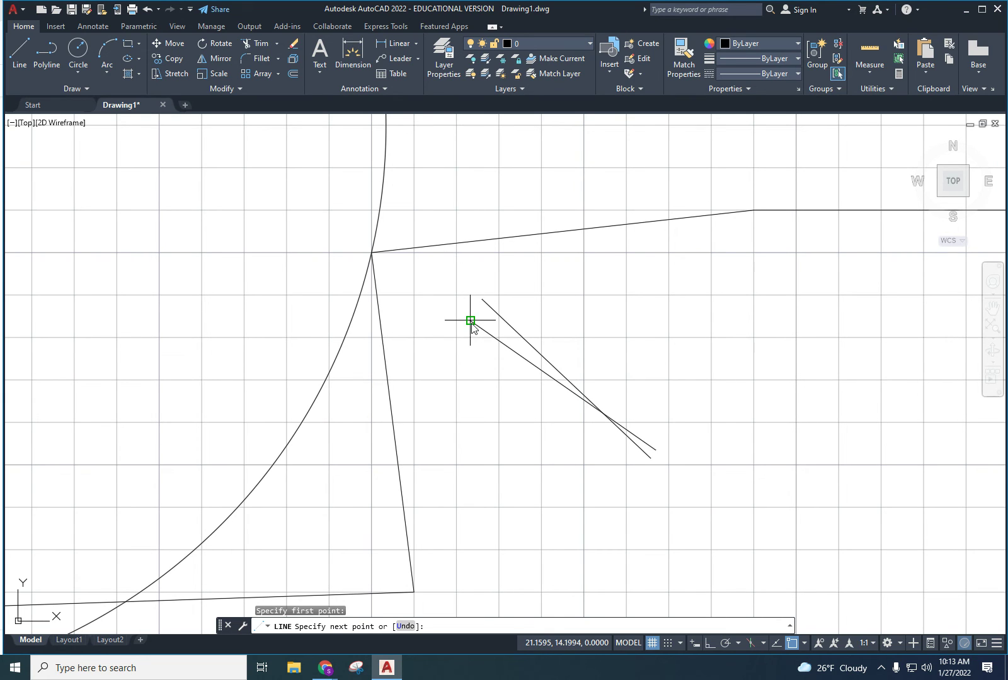
pyautogui.press('Escape')
pyautogui.press('Escape')
pyautogui.press('Escape')
pyautogui.press('Escape')
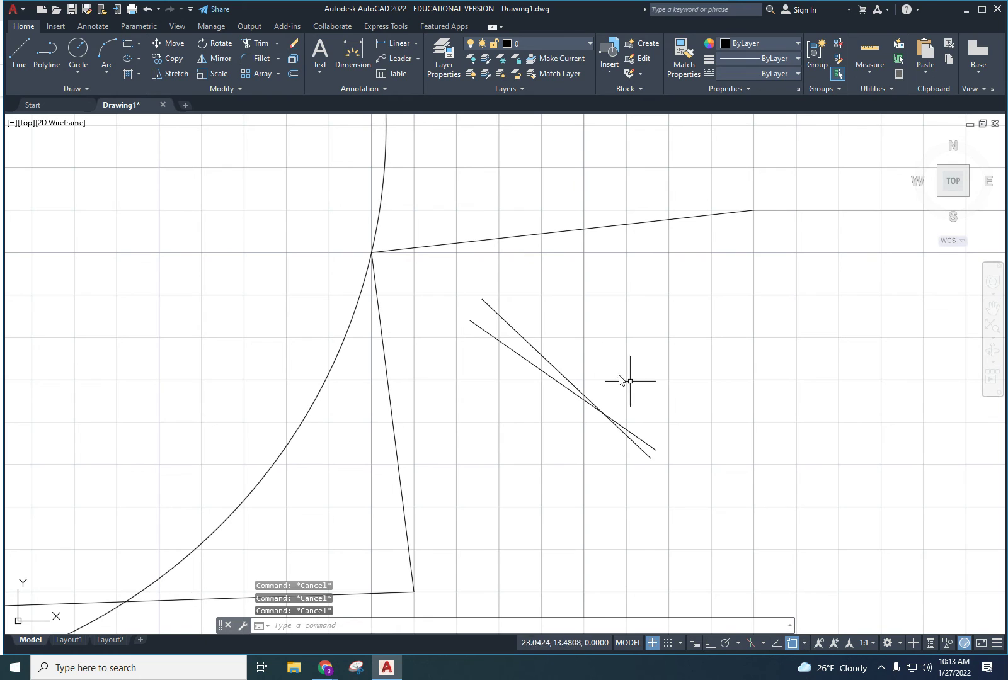
# Turn off object snap and draw a line from just below the first sloped line's upper end, rising to the right across both lines.
pyautogui.click(796, 643)
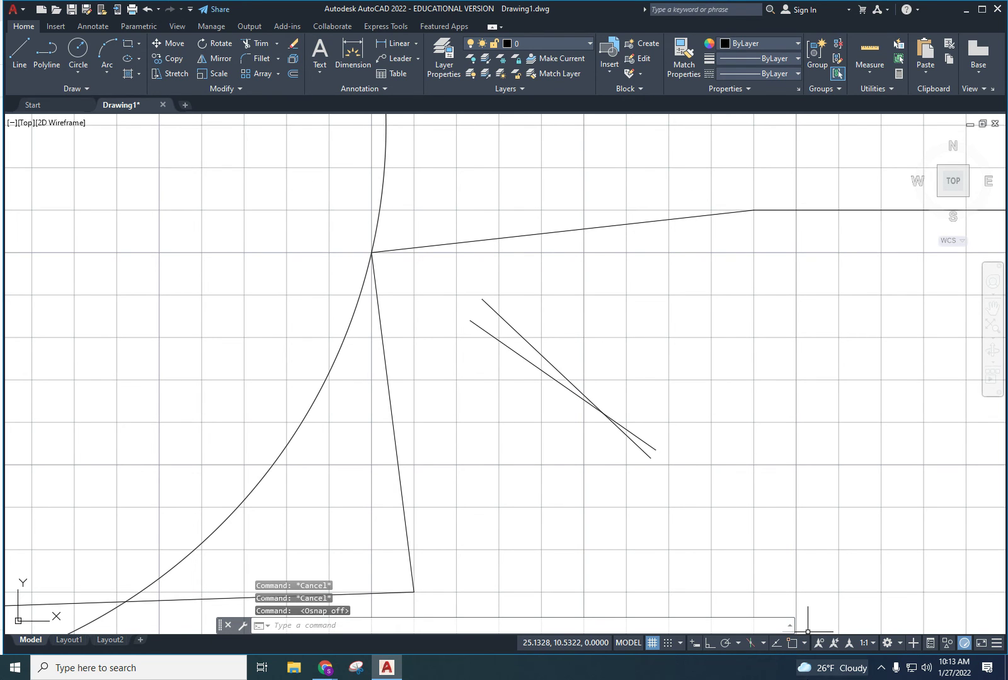
pyautogui.click(19, 47)
pyautogui.click(479, 336)
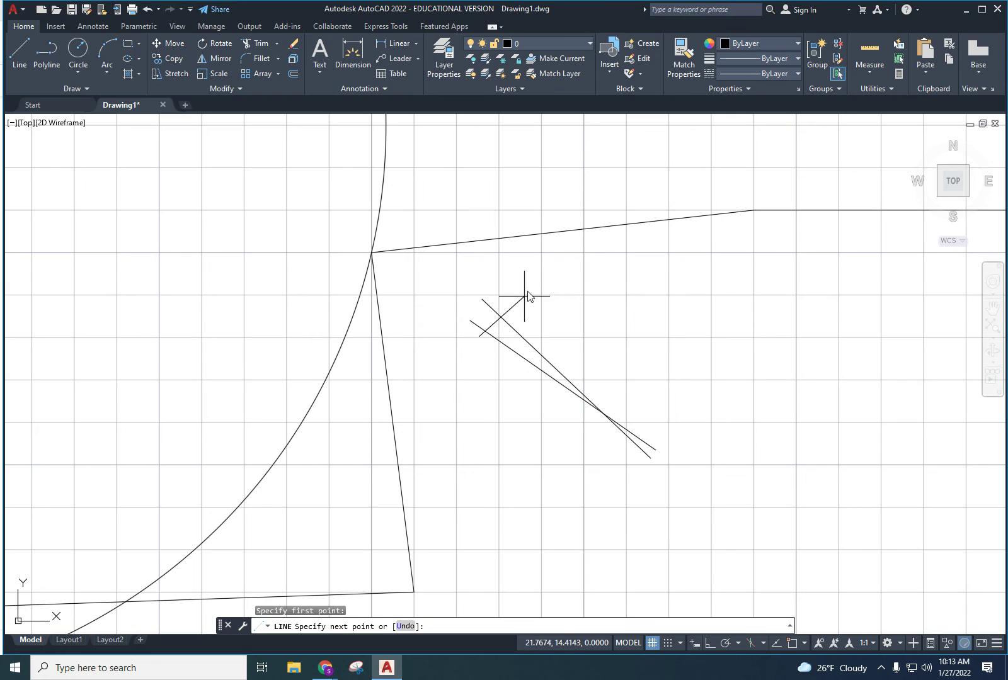
pyautogui.click(613, 279)
pyautogui.press('Escape')
# Turn on object snap and object snap tracking.
pyautogui.click(791, 642)
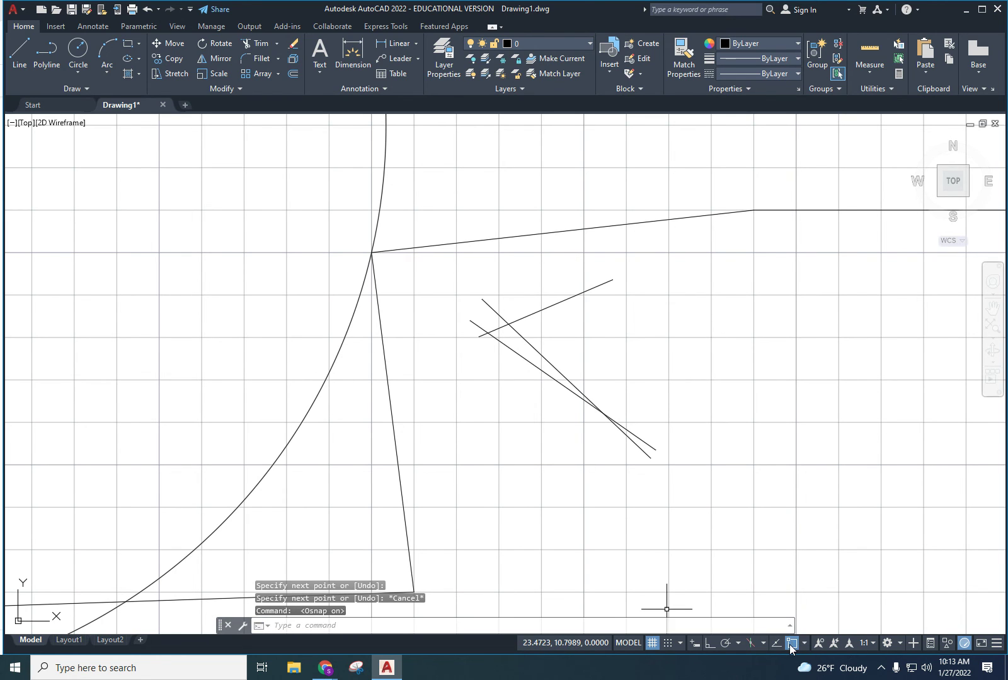
pyautogui.press('Escape')
pyautogui.press('Escape')
pyautogui.press('Escape')
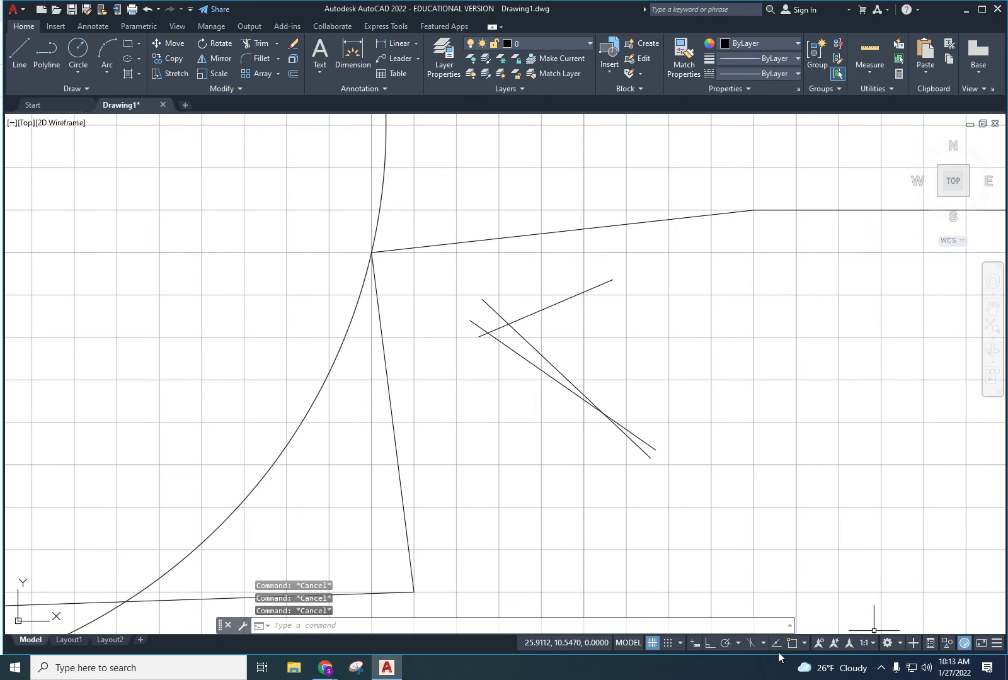
pyautogui.click(792, 643)
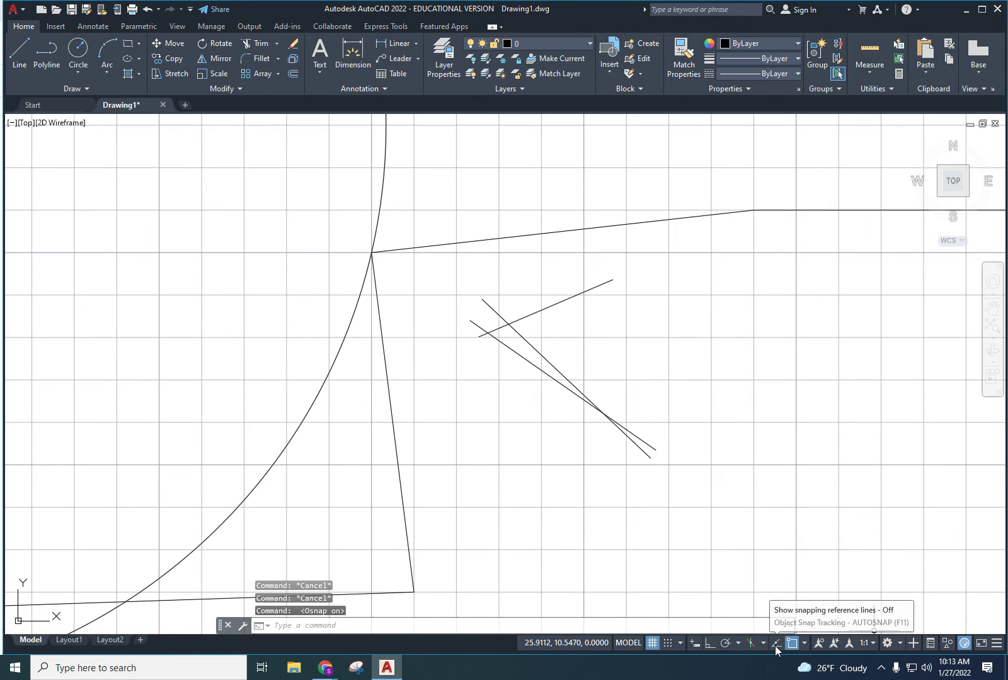
pyautogui.click(776, 644)
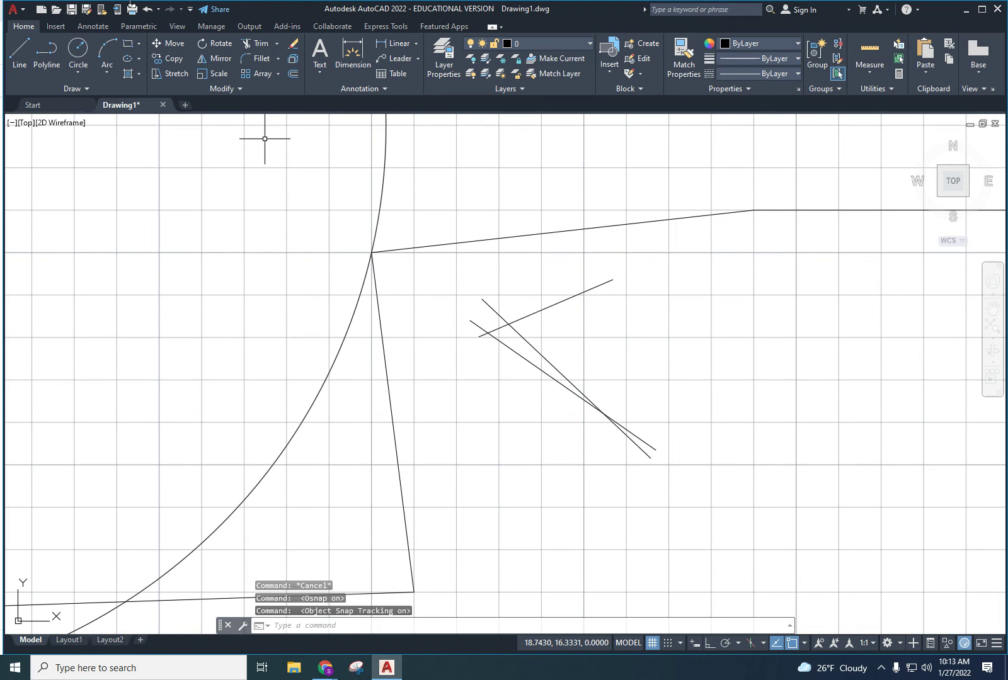
# Try starting a line from the lower end of the first sloped line with object snap tracking on, and cancel it.
pyautogui.click(20, 54)
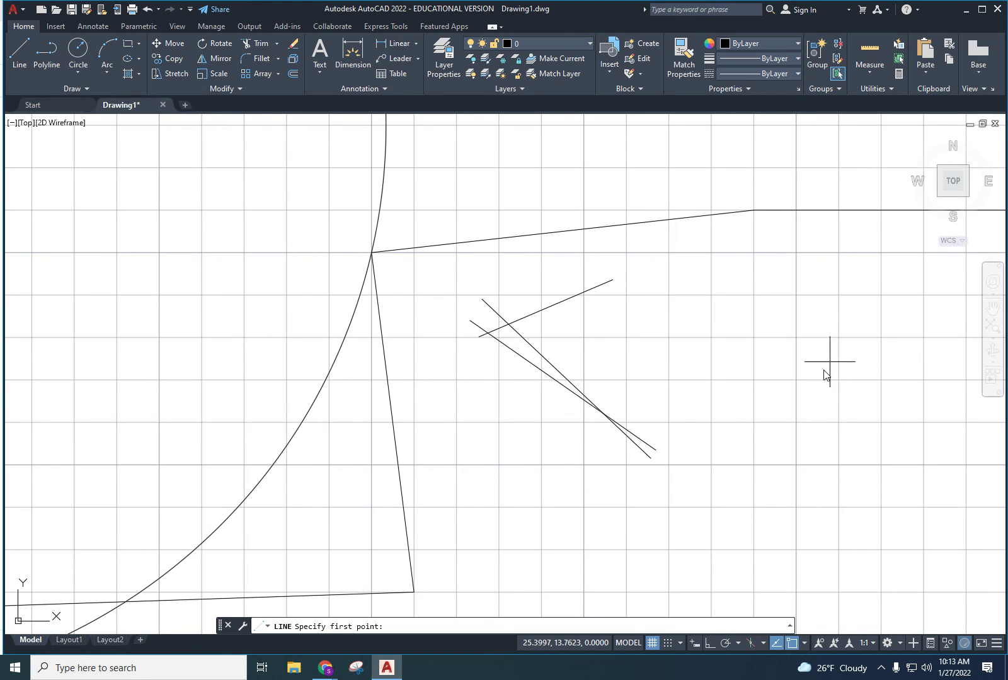
pyautogui.click(661, 451)
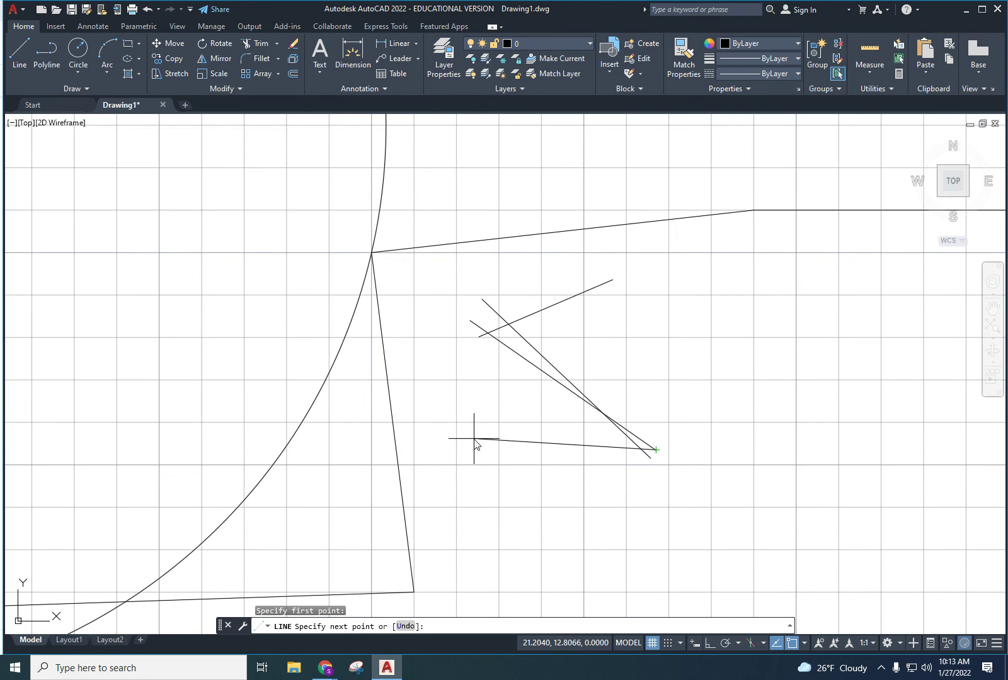
pyautogui.press('Escape')
pyautogui.press('Escape')
pyautogui.press('Escape')
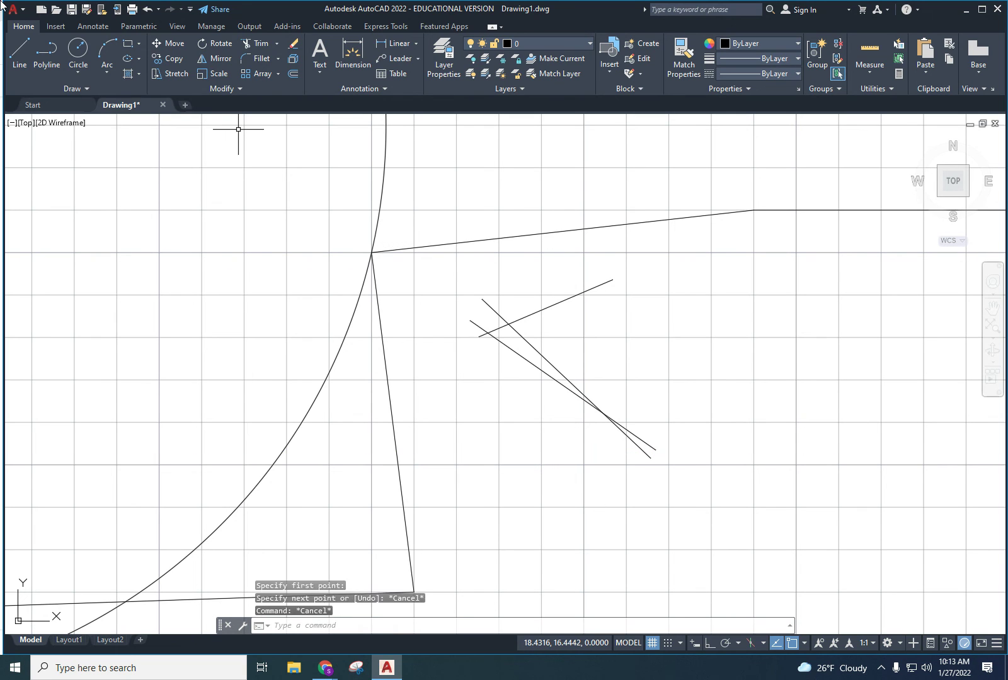
# Draw a rectangle about 2 units wide to the right of the crossing lines, below the long horizontal line.
pyautogui.click(139, 41)
pyautogui.click(148, 64)
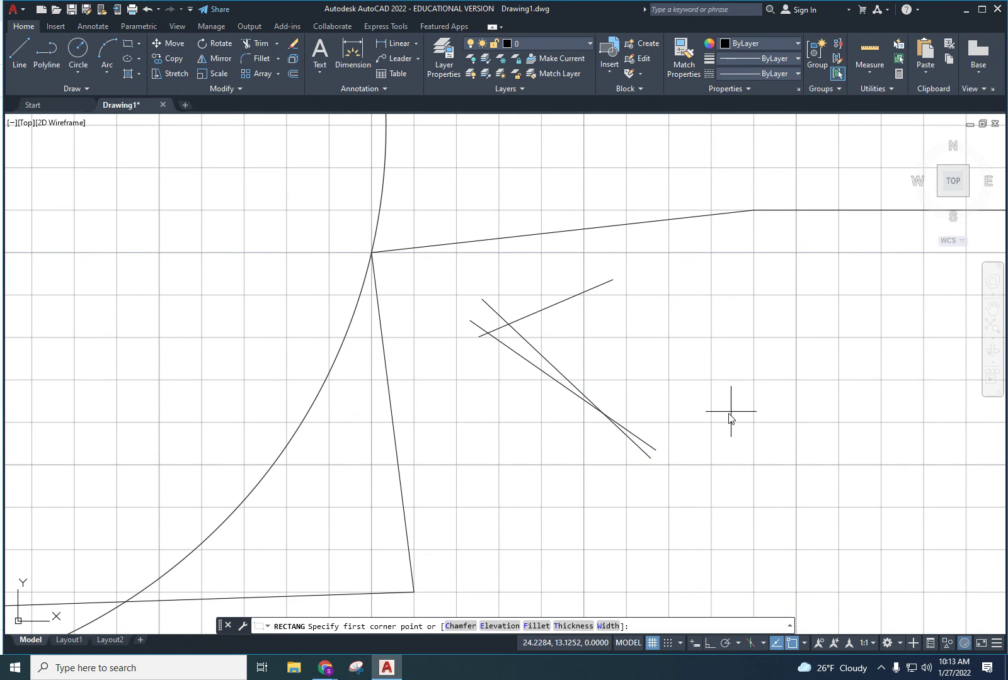
pyautogui.click(666, 374)
pyautogui.click(840, 302)
pyautogui.press('Escape')
pyautogui.press('Escape')
pyautogui.press('Escape')
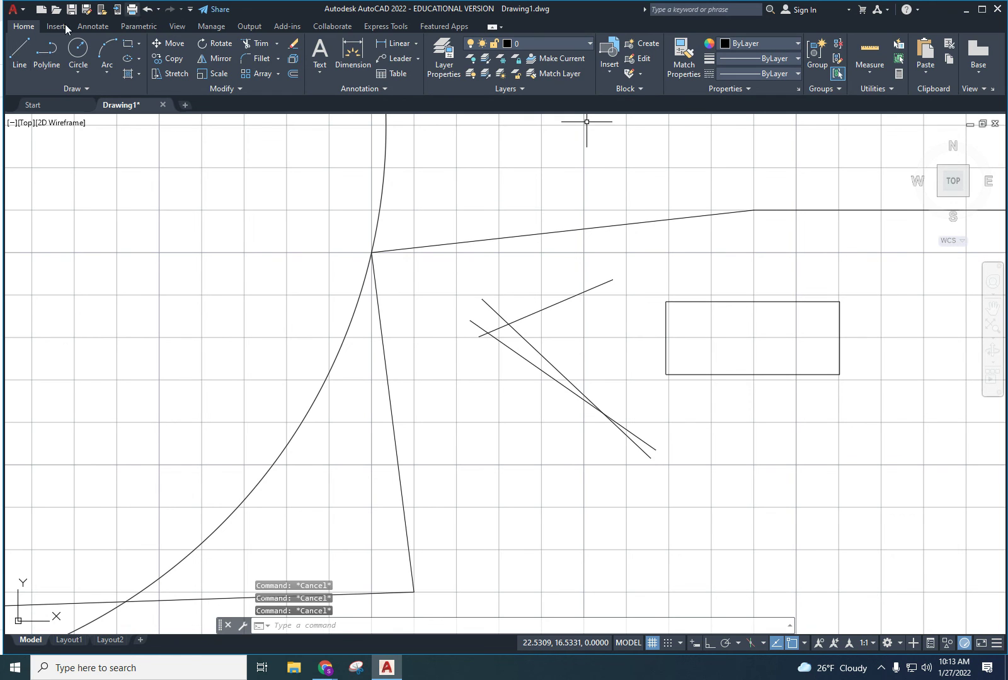
# Draw a vertical line about 0.8 units long upward from the rectangle's upper-right corner, following the snap tracking line.
pyautogui.click(19, 53)
pyautogui.click(846, 301)
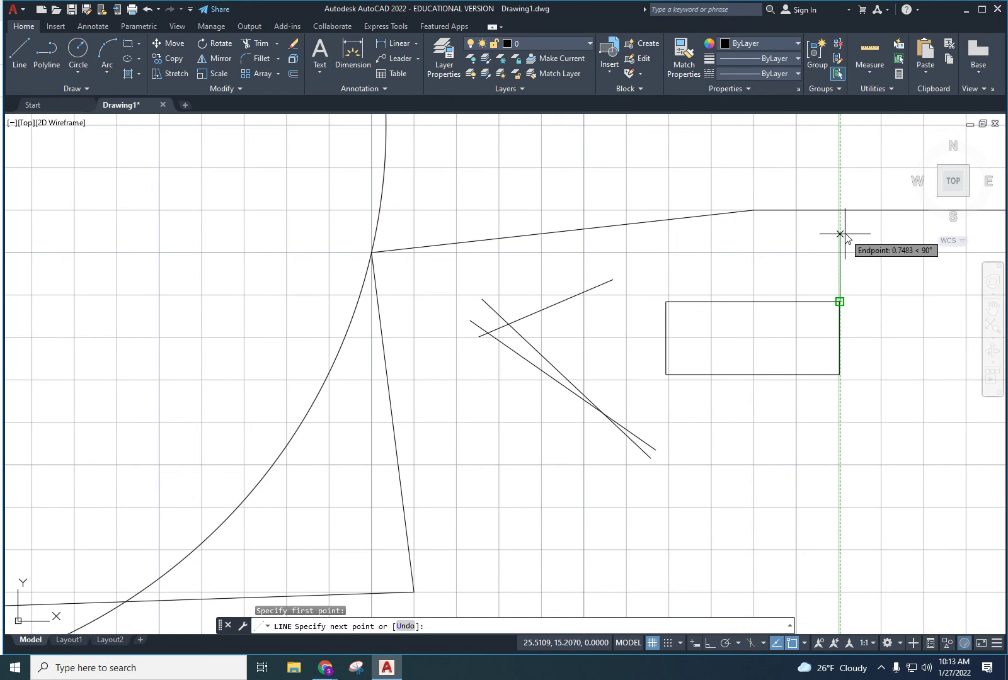
pyautogui.click(840, 225)
pyautogui.press('Escape')
pyautogui.press('Escape')
pyautogui.press('Escape')
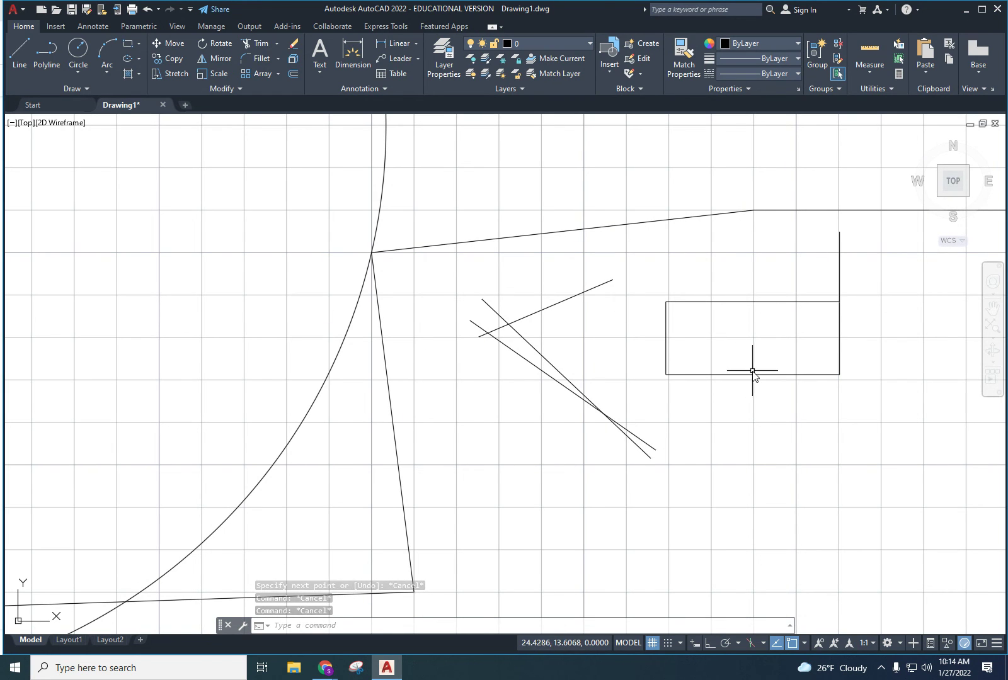
# From the vertical line's top end, draw a line across to above the rectangle's upper-left corner and down to that corner.
pyautogui.click(19, 50)
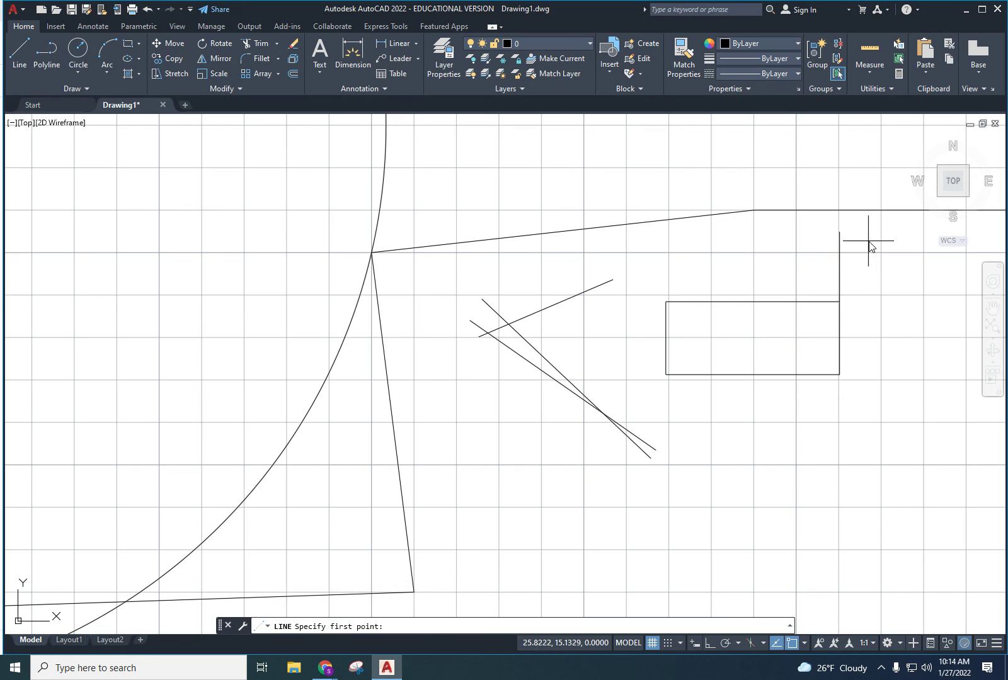
pyautogui.click(839, 232)
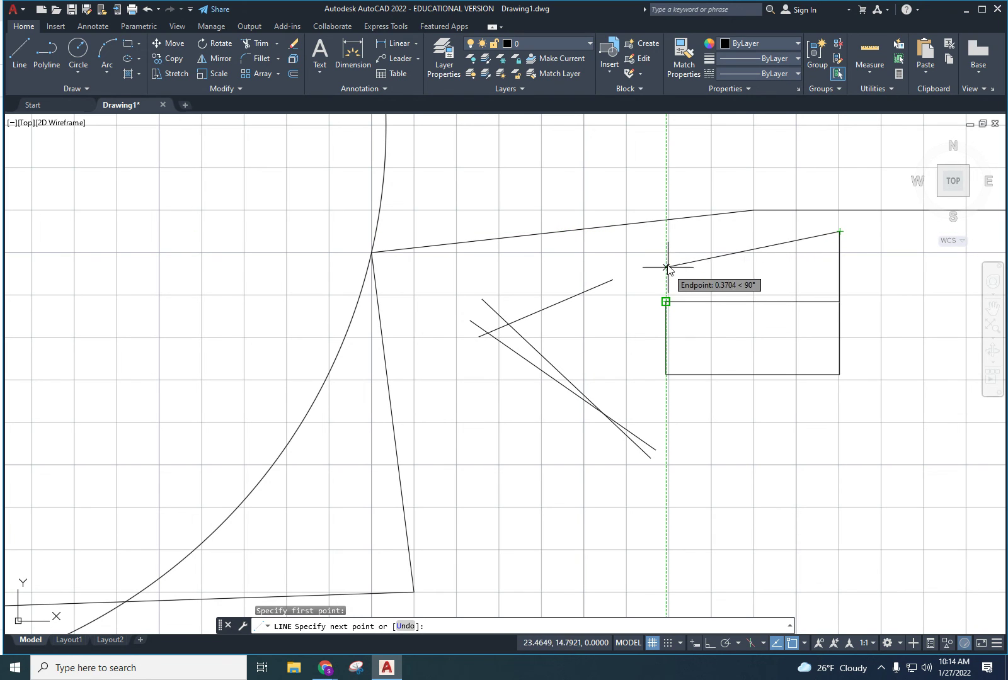
pyautogui.click(666, 232)
pyautogui.click(666, 302)
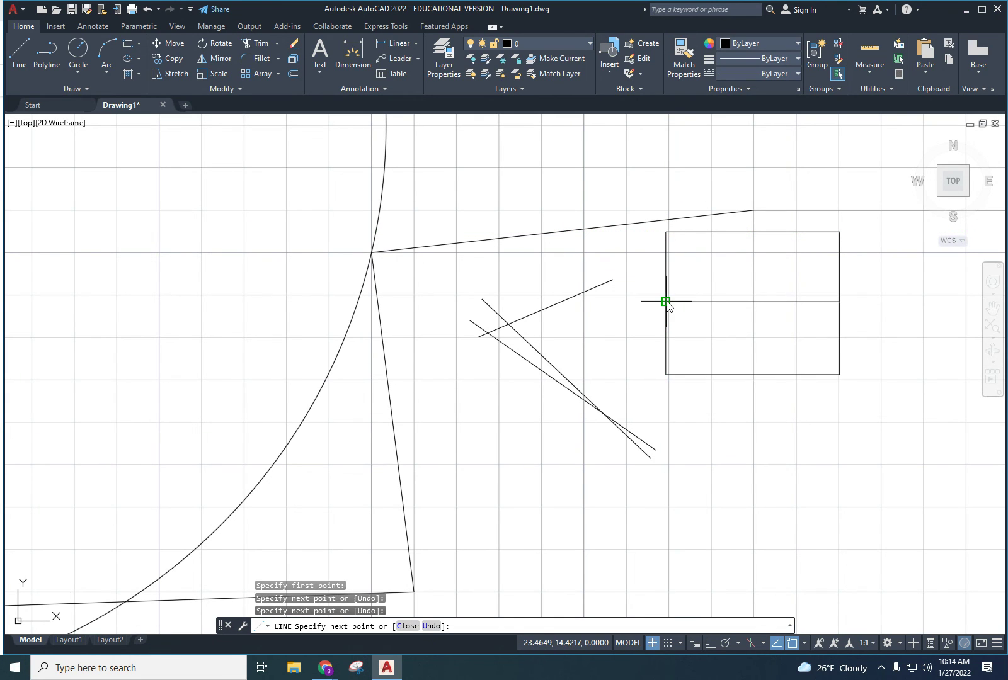
pyautogui.press('Escape')
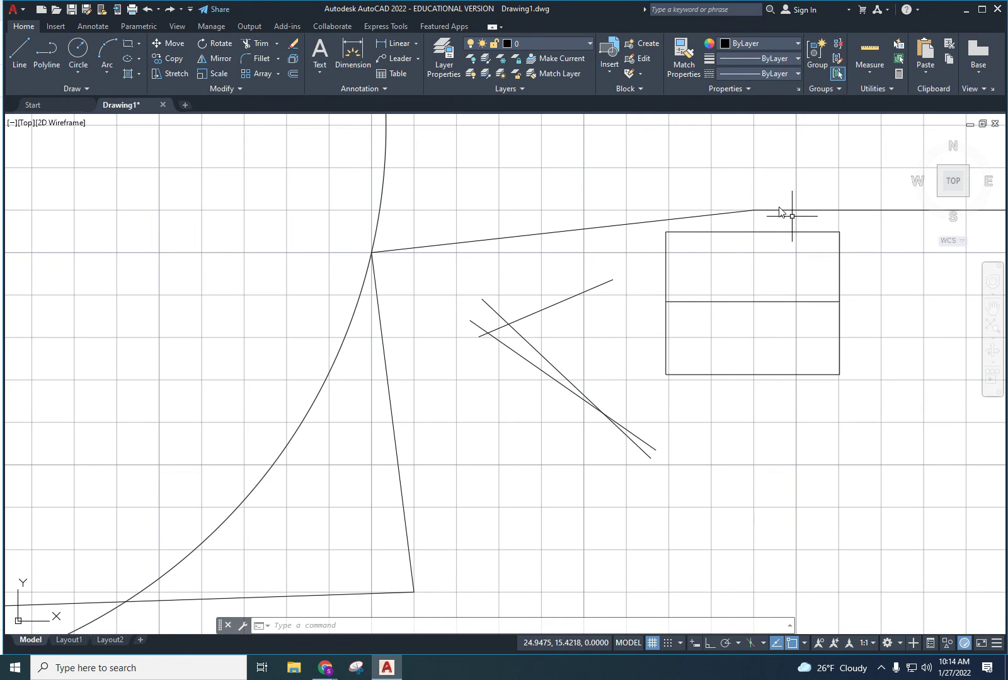
# Switch object snap tracking off and back on.
pyautogui.click(775, 642)
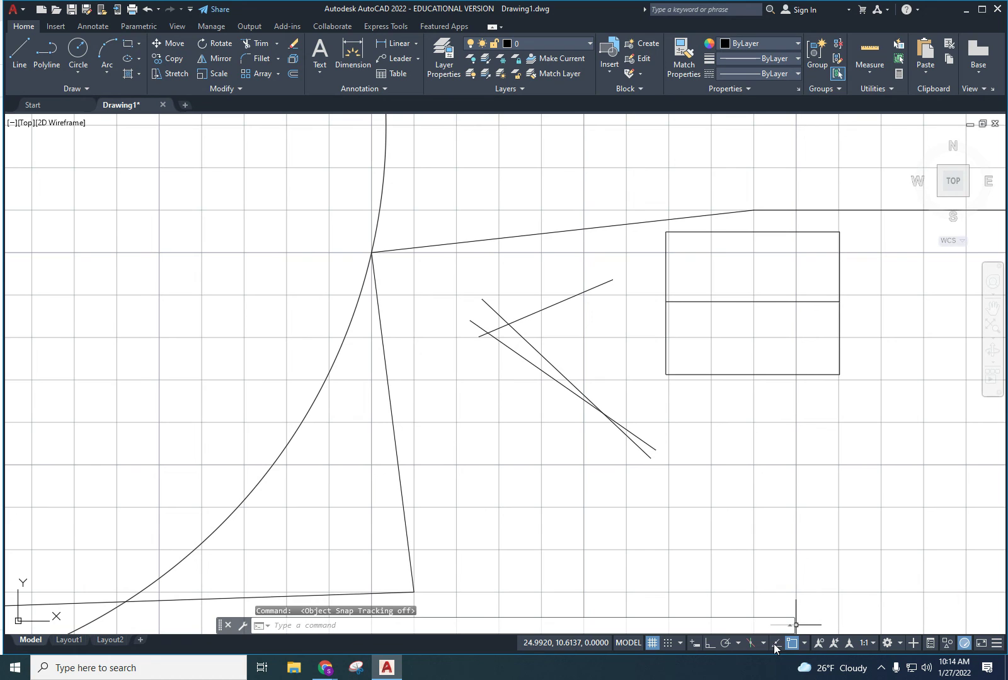
pyautogui.click(775, 643)
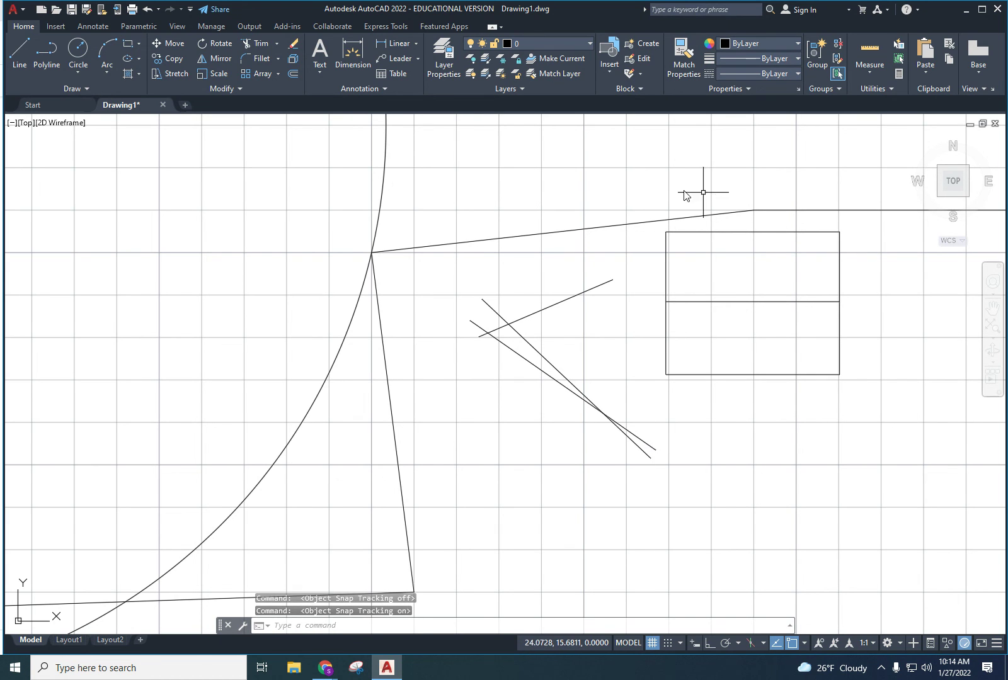
pyautogui.moveTo(333, 664)
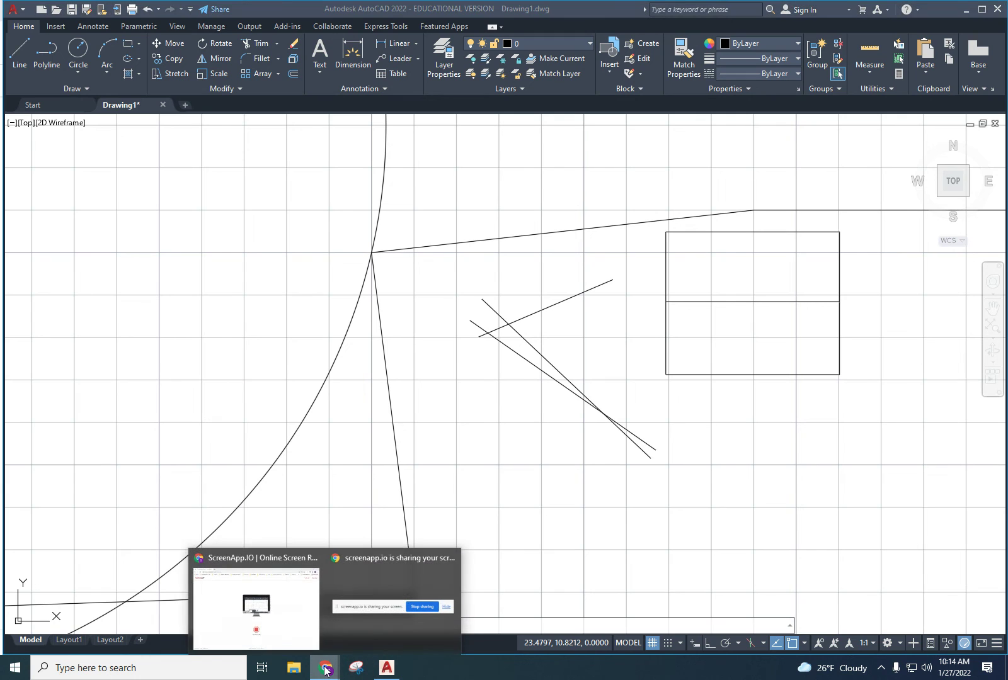
pyautogui.click(275, 630)
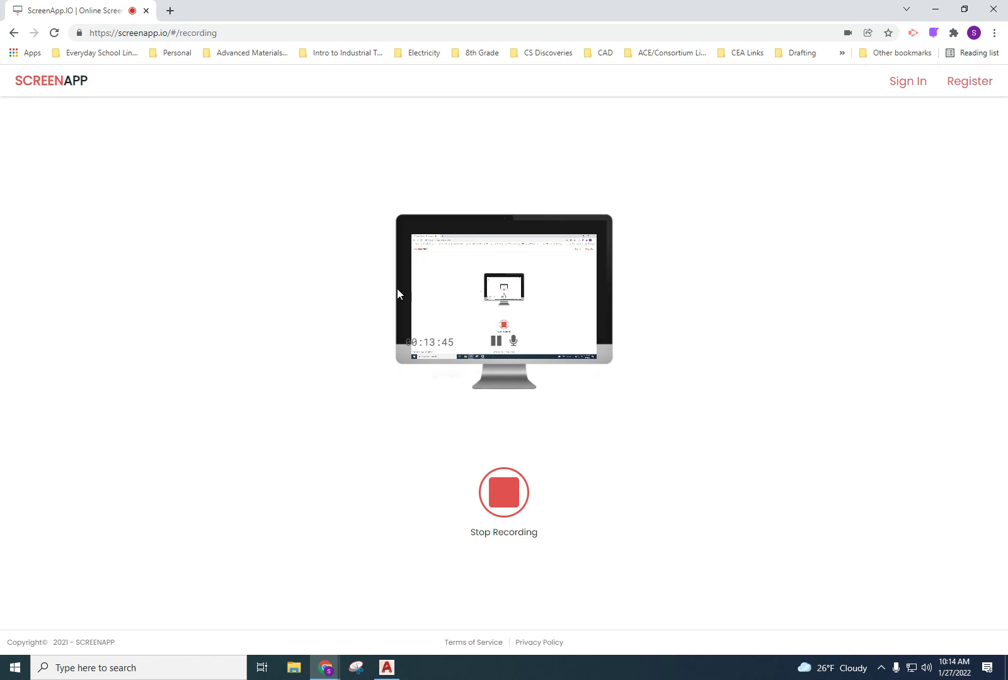
pyautogui.click(387, 668)
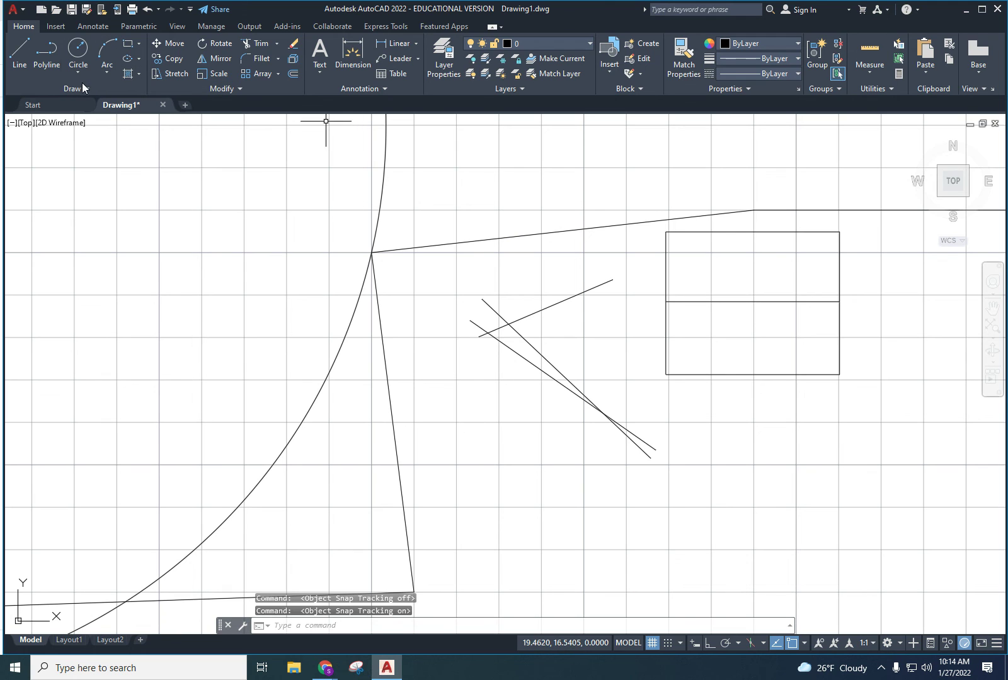